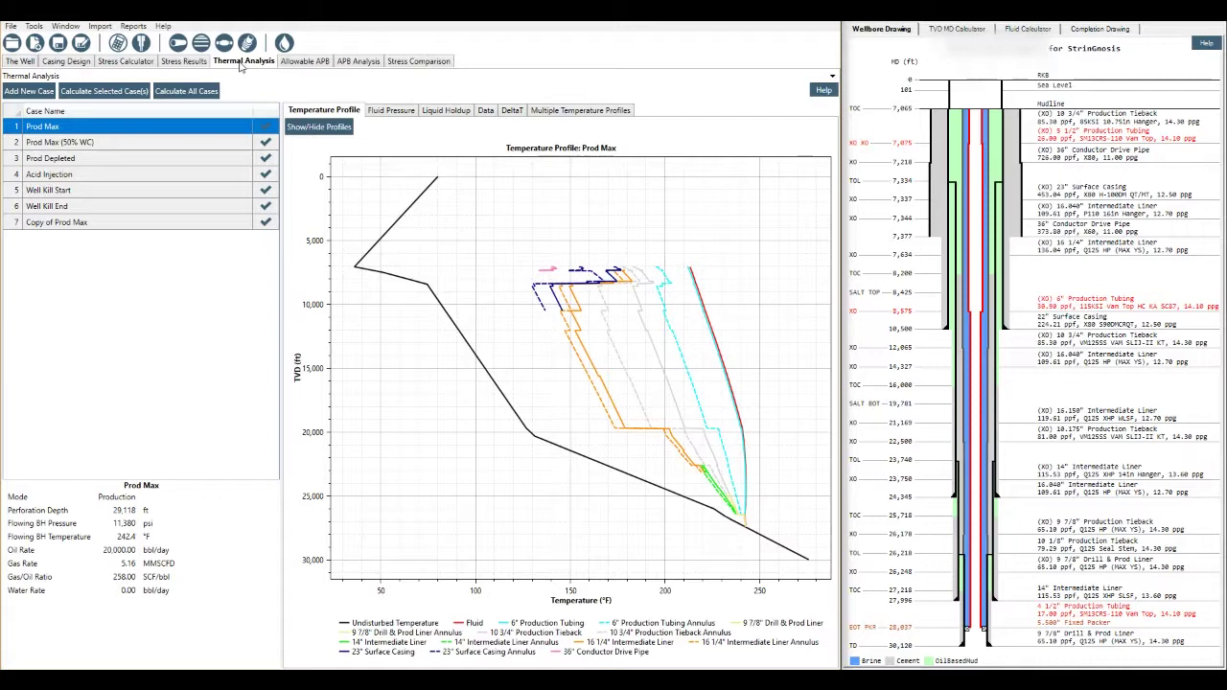
# Reorder the Thermal Analysis module ahead of Stress Results, and return it to its original place
pyautogui.moveTo(238, 66); pyautogui.dragTo(171, 64)
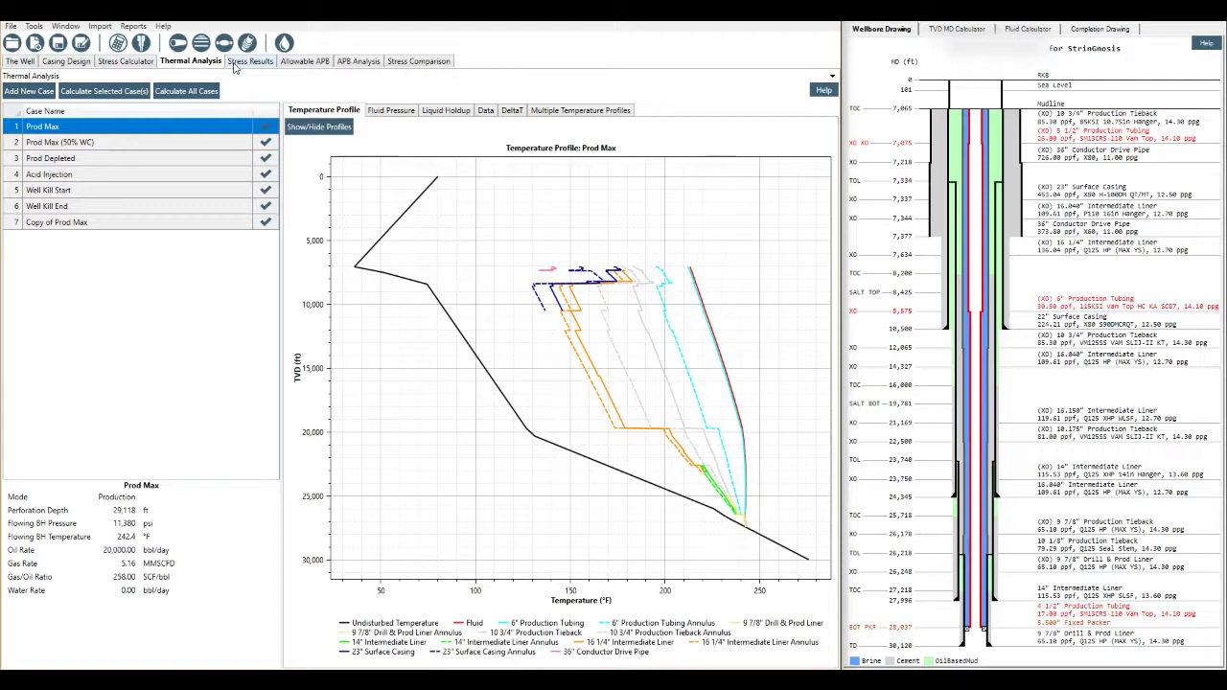
pyautogui.moveTo(184, 64); pyautogui.dragTo(259, 65)
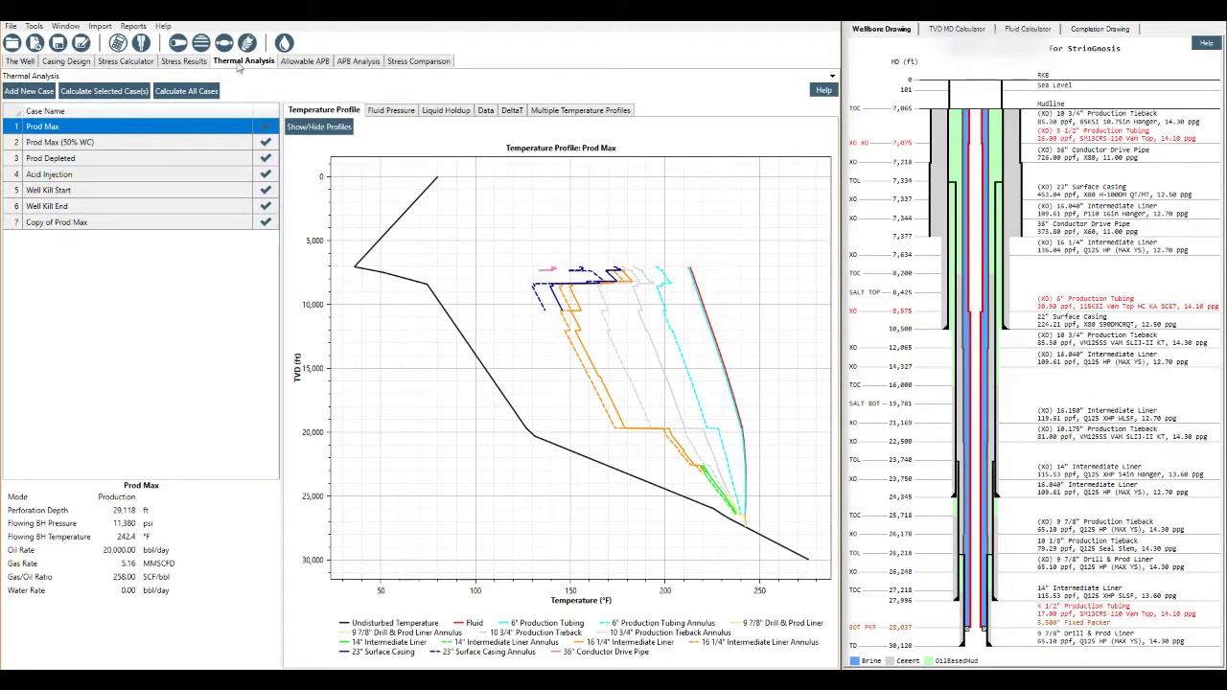
# Float the Thermal Analysis module as a separate window, dock it again and bring it back into view
pyautogui.moveTo(249, 63); pyautogui.dragTo(436, 153)
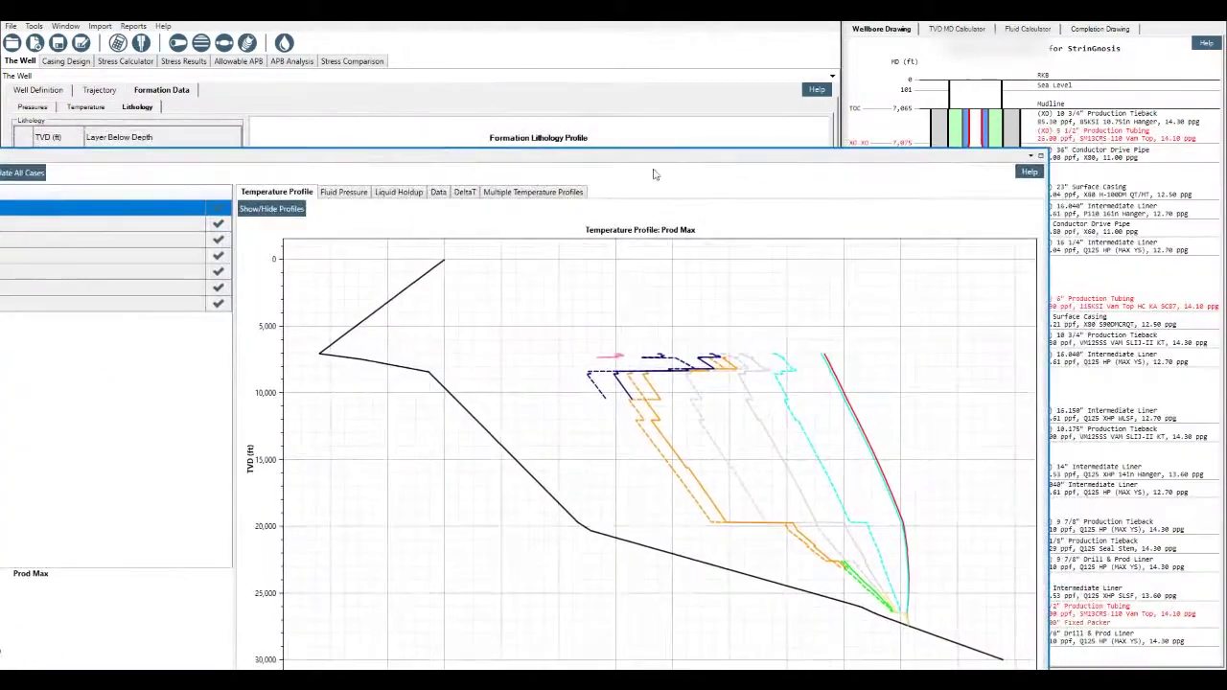
pyautogui.click(1031, 157)
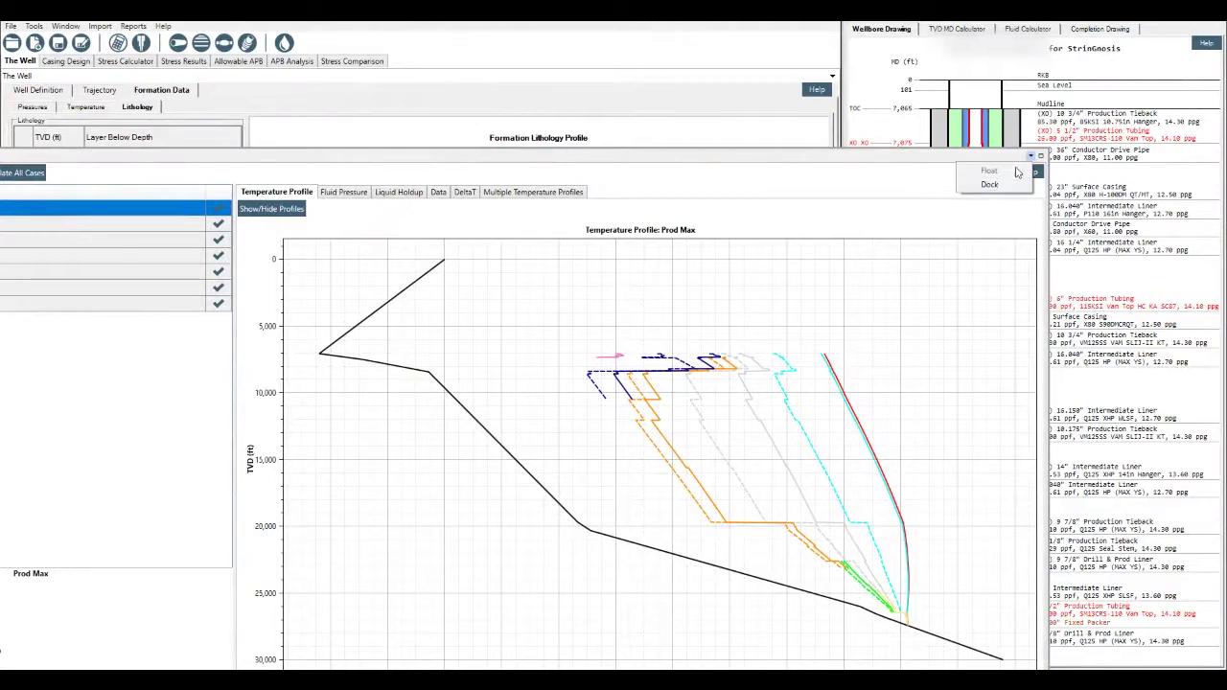
pyautogui.click(990, 184)
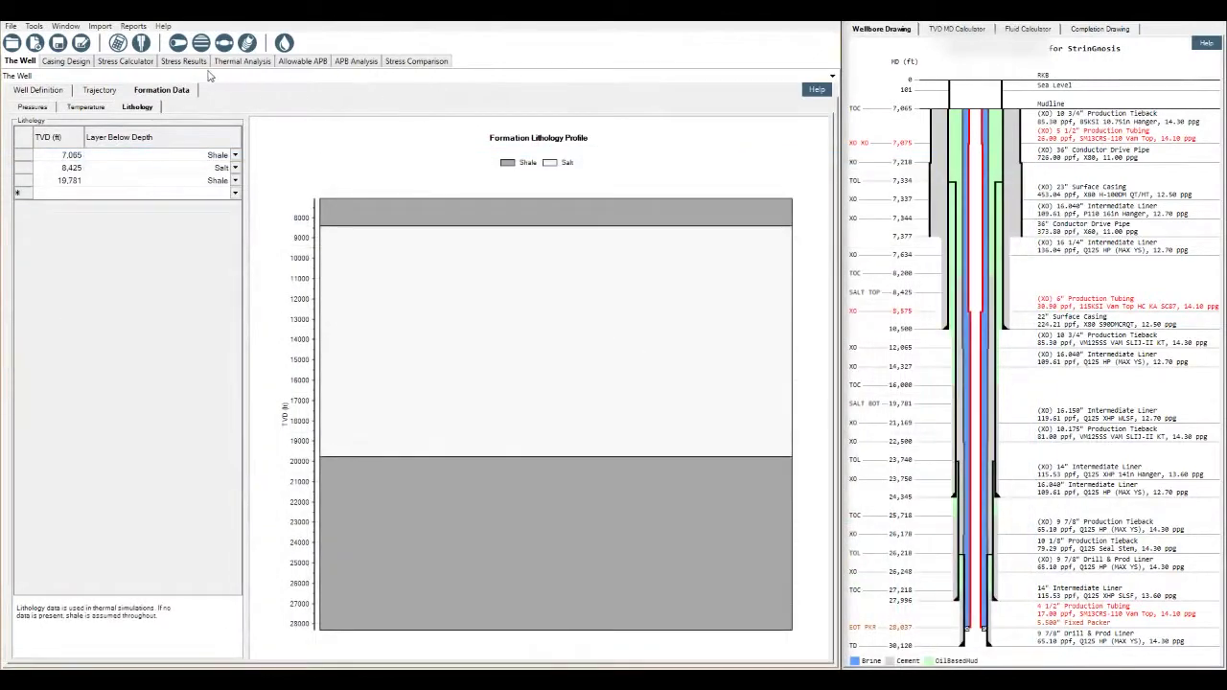
pyautogui.click(244, 61)
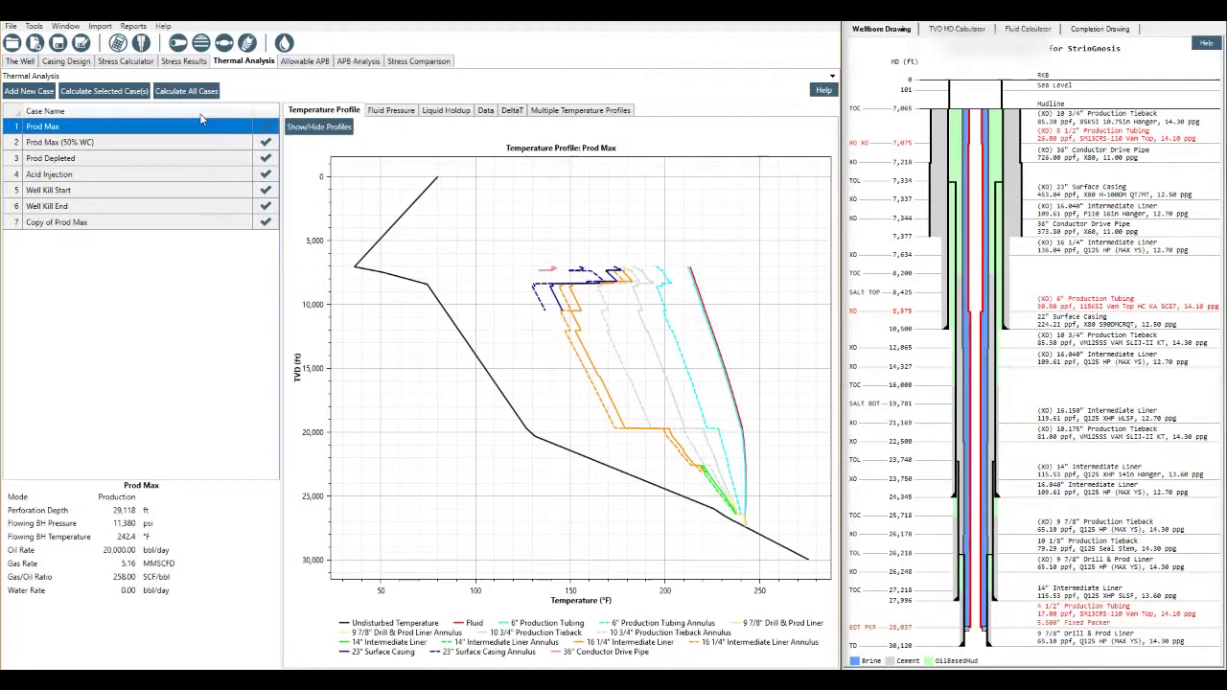
# Duplicate the Well Kill End thermal case
pyautogui.rightClick(48, 211)
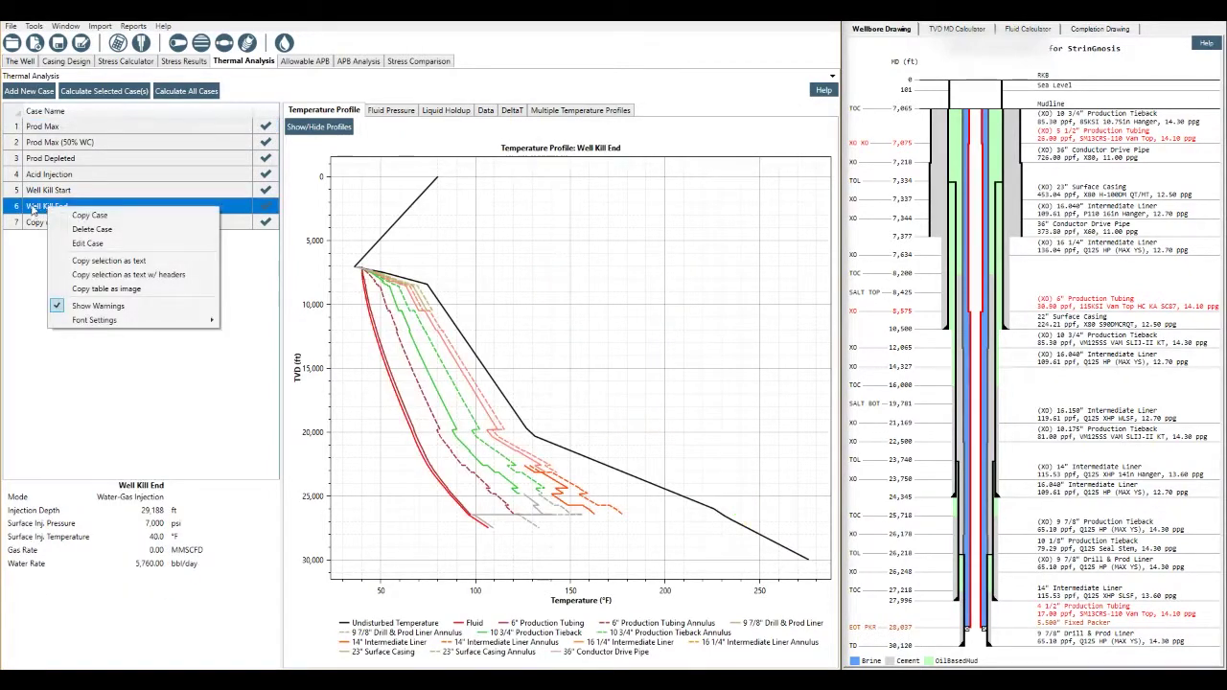
pyautogui.click(96, 218)
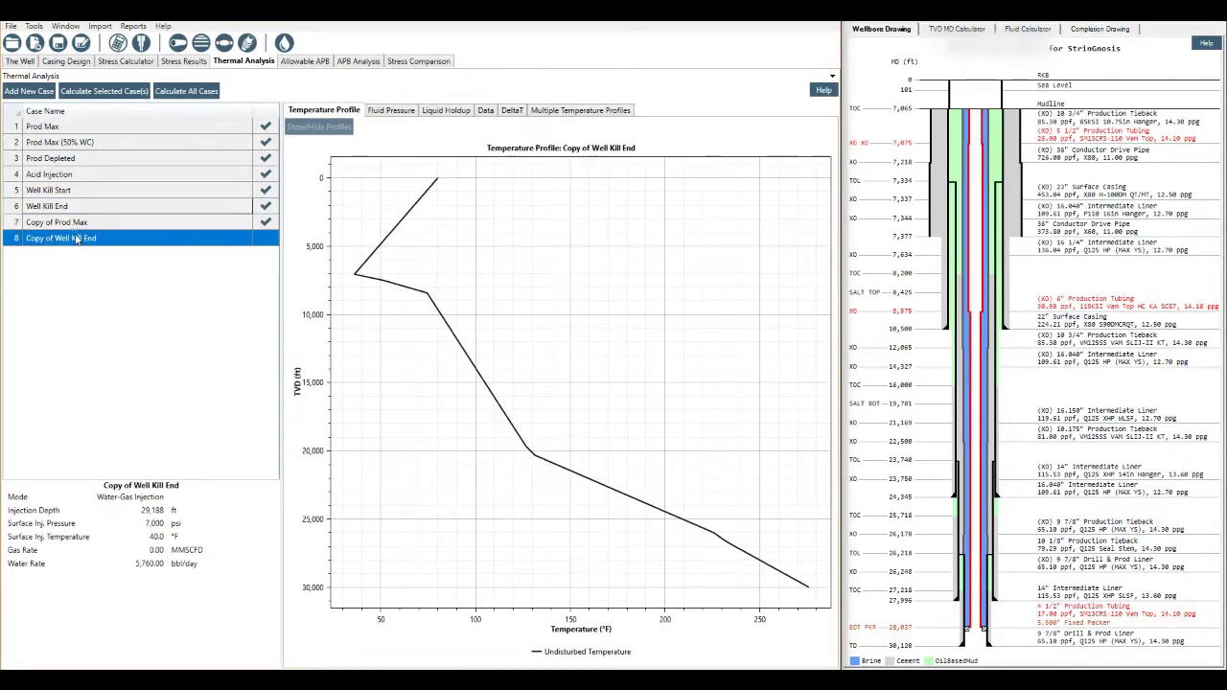
# Examine the mode choices and the bottom hole and wellhead pressure options for a new thermal case
pyautogui.click(34, 91)
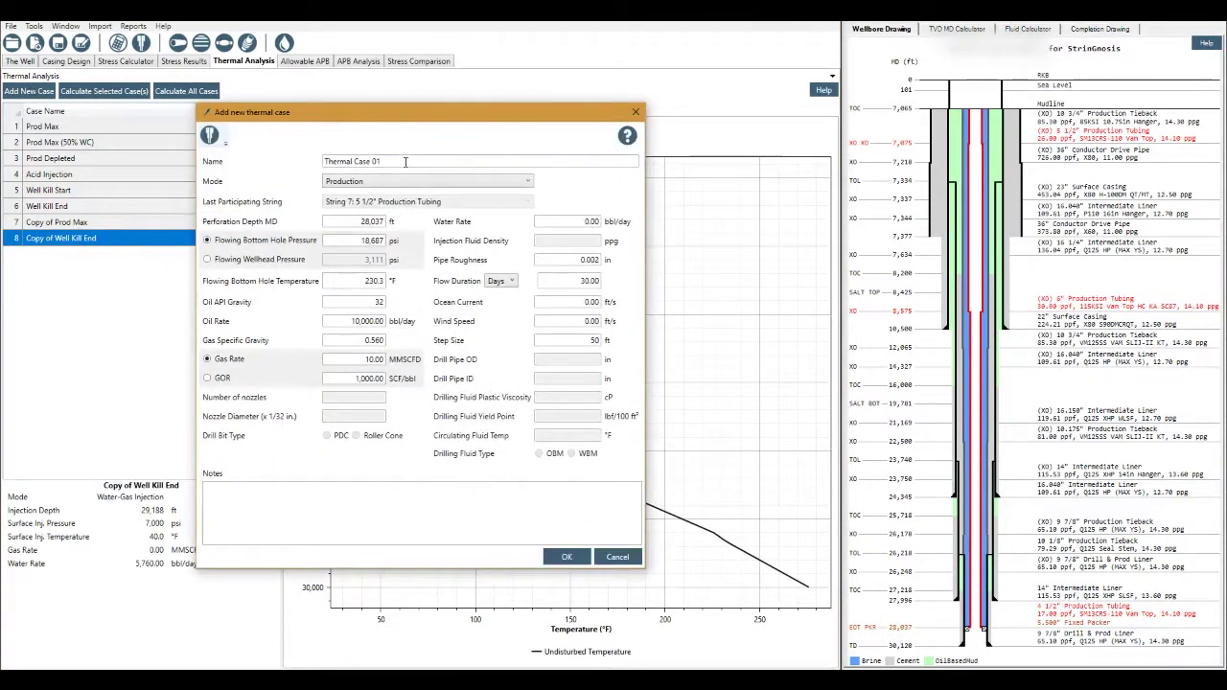
pyautogui.click(524, 181)
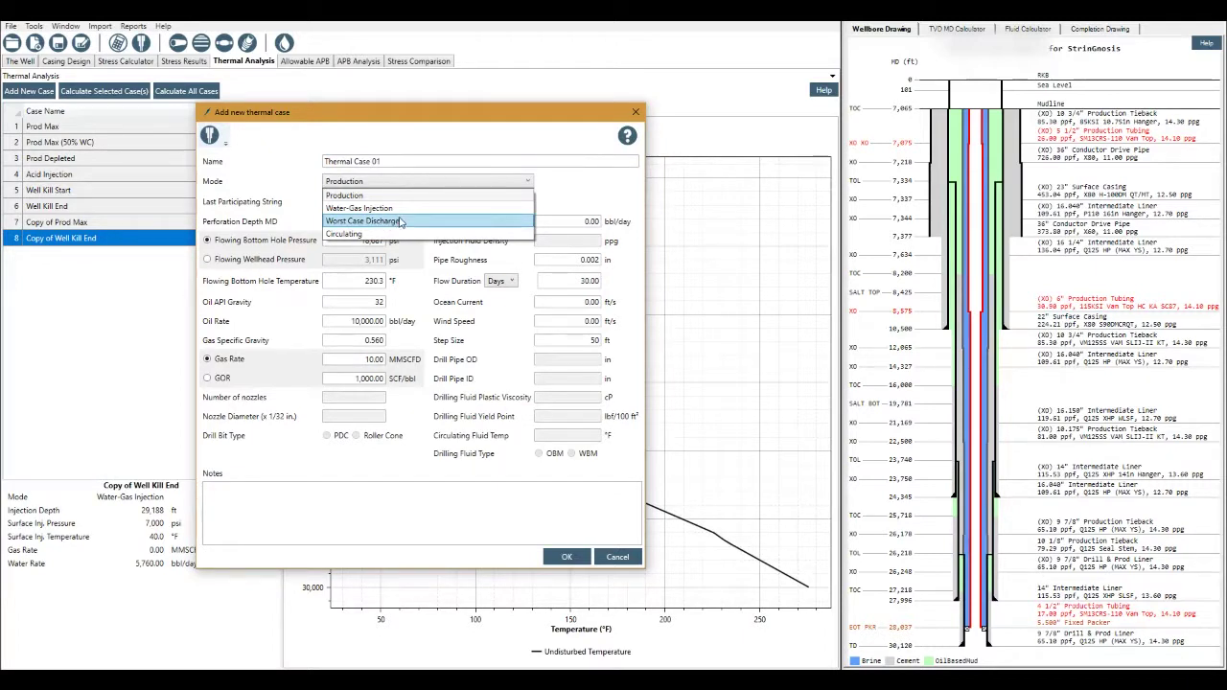
pyautogui.click(549, 204)
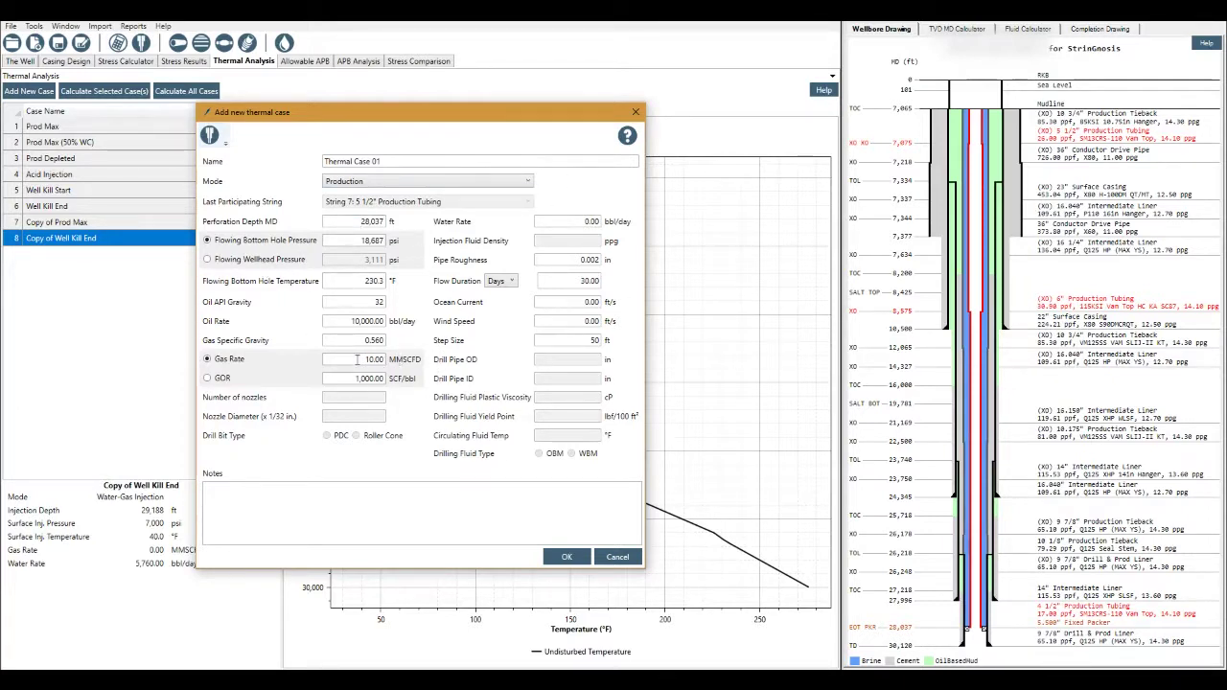
pyautogui.click(208, 259)
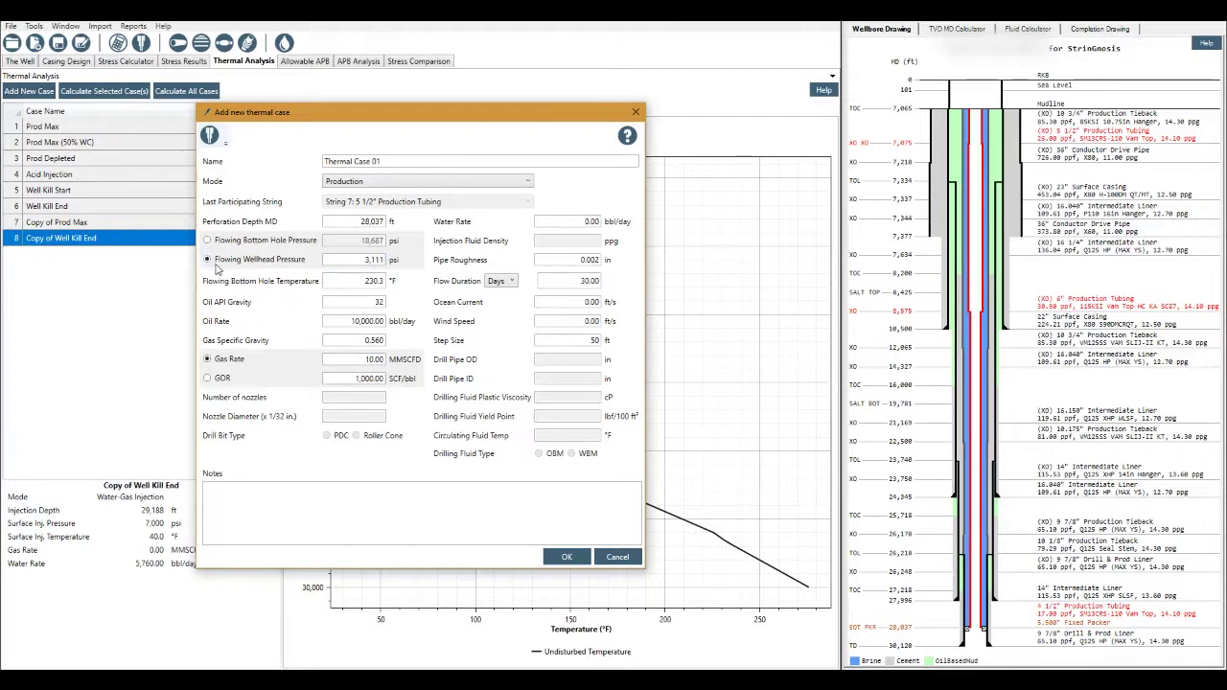
pyautogui.click(208, 240)
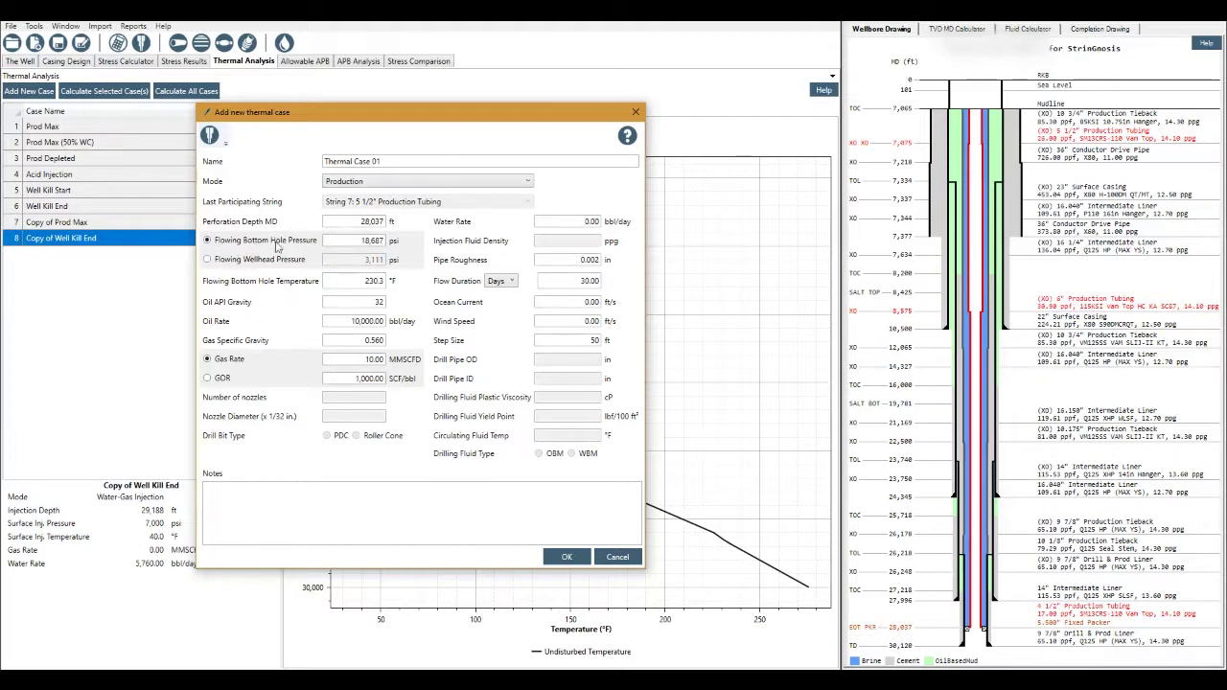
pyautogui.click(208, 260)
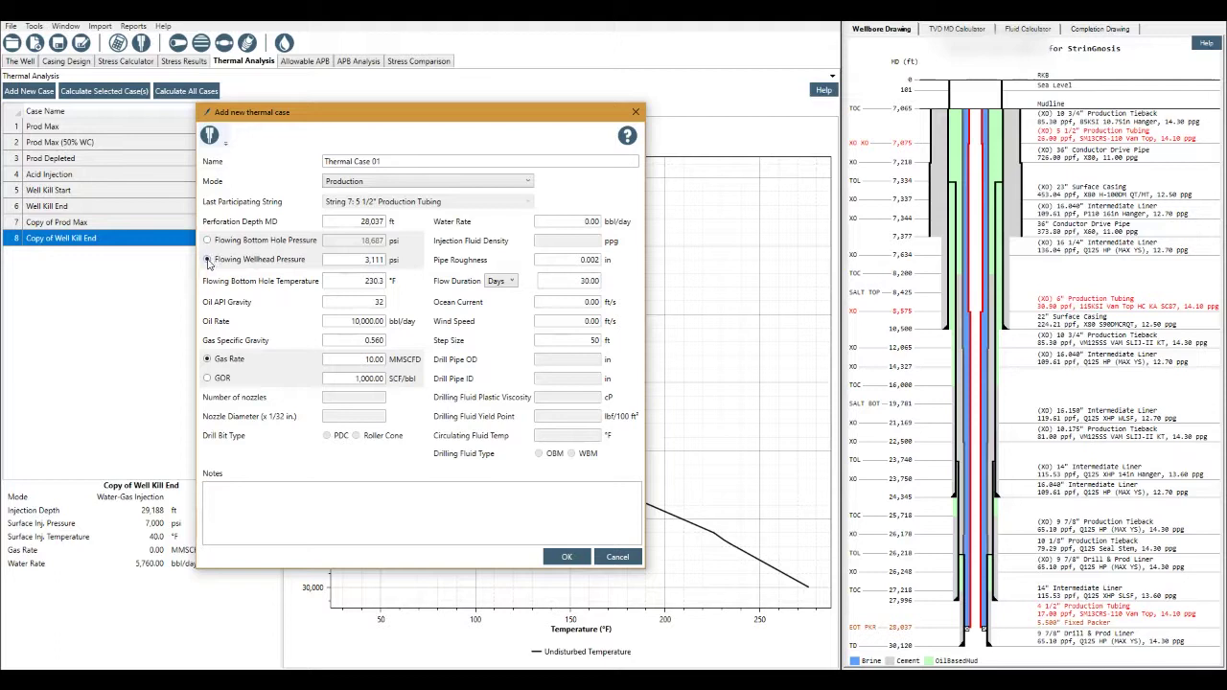
pyautogui.click(208, 240)
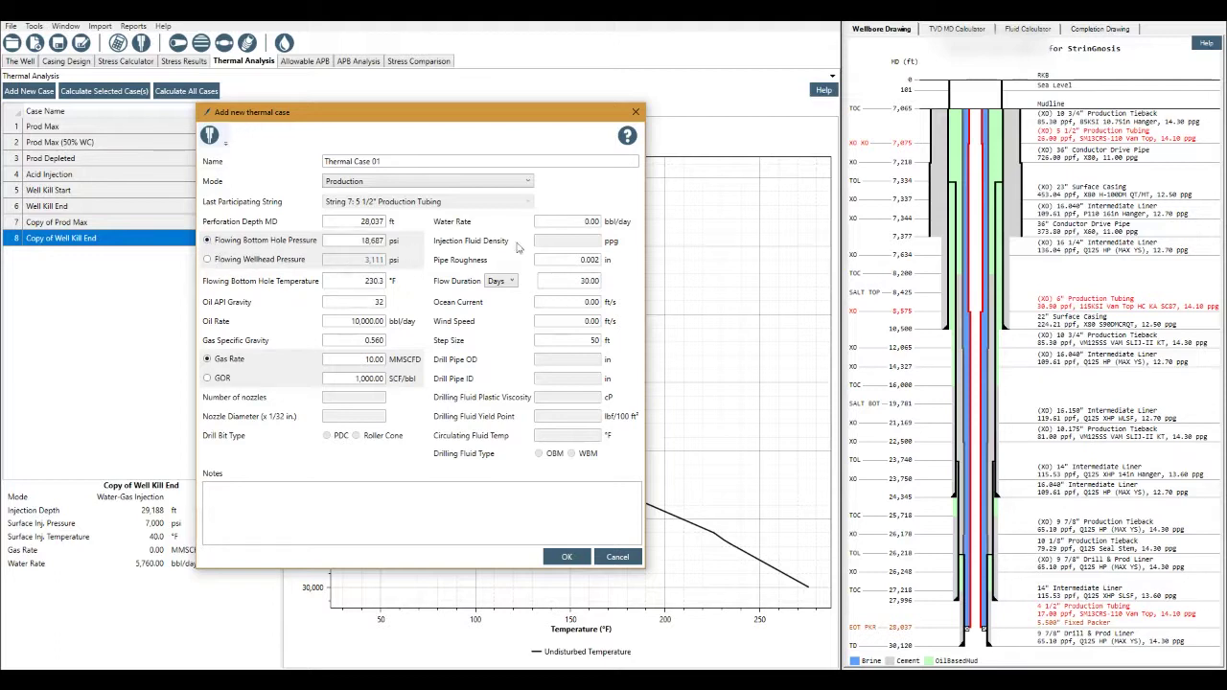
pyautogui.click(322, 504)
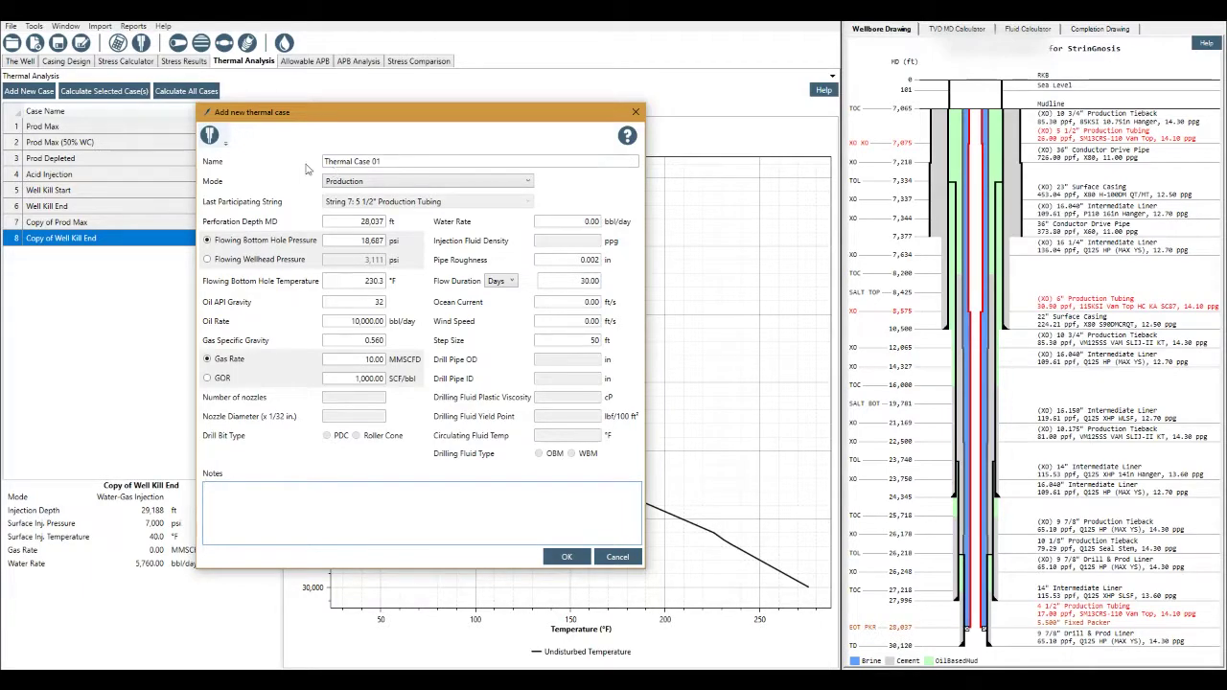
# Read the New Thermal Case help topic on production and injection inputs, and discard the new case
pyautogui.click(627, 135)
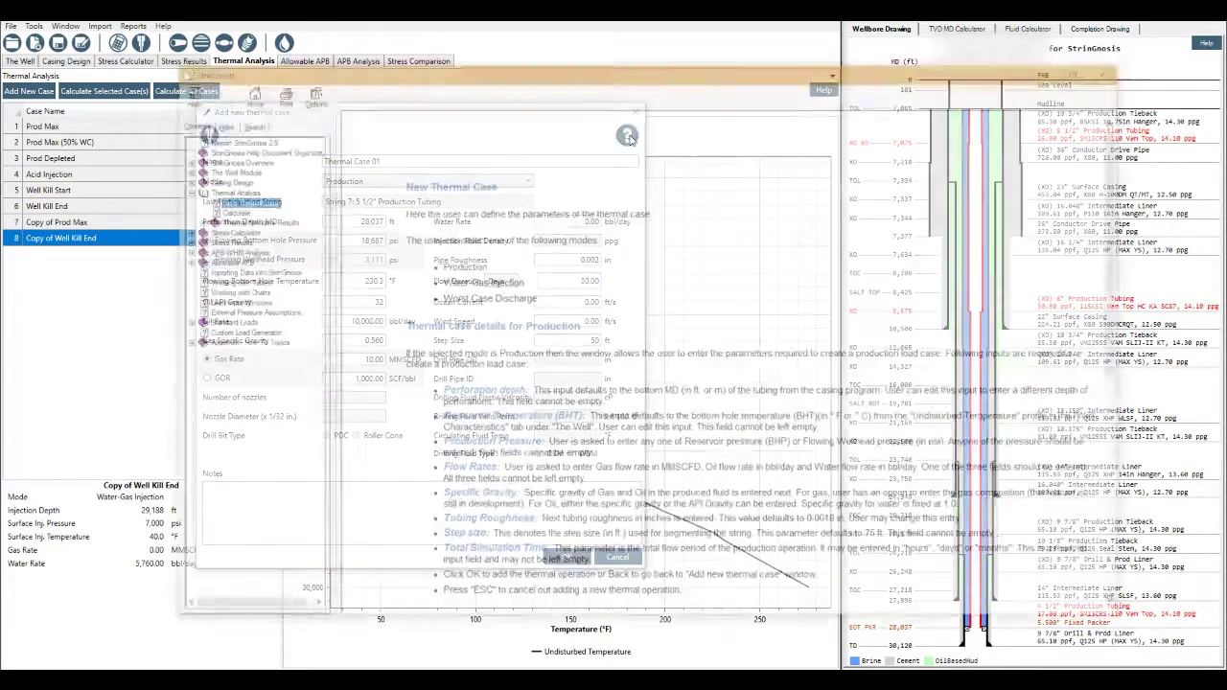
pyautogui.moveTo(568, 74); pyautogui.dragTo(537, 25)
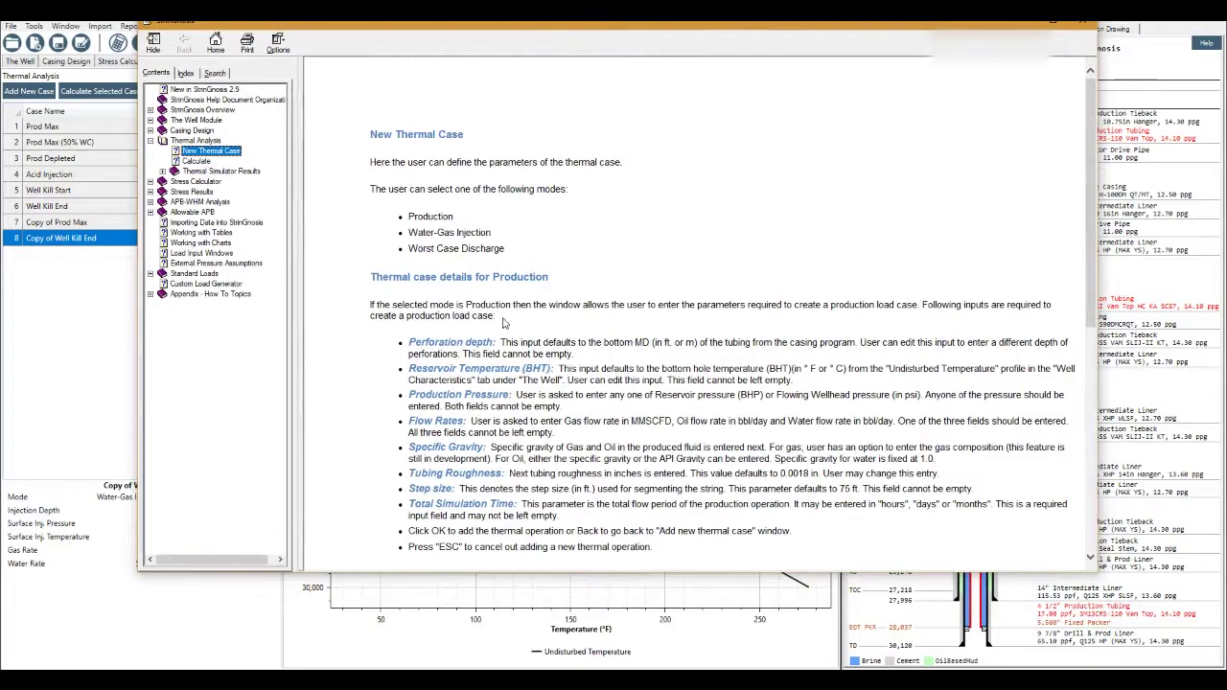
pyautogui.scroll(-5, 898, 223)
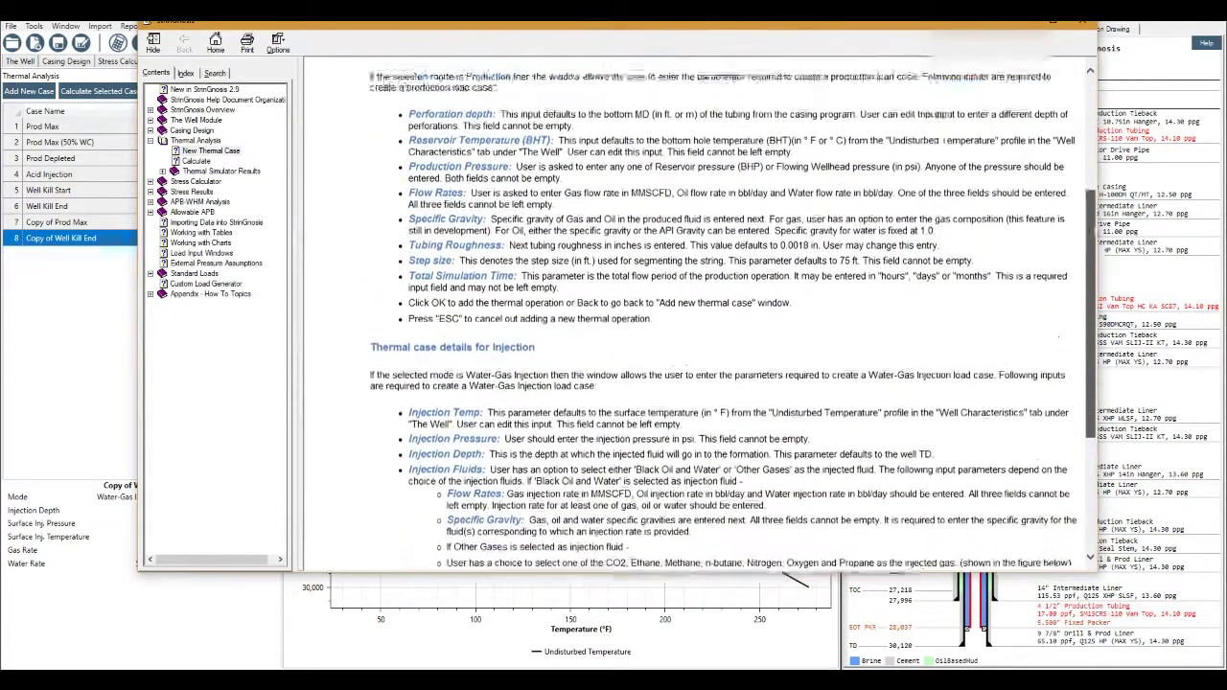
pyautogui.scroll(-4, 659, 388)
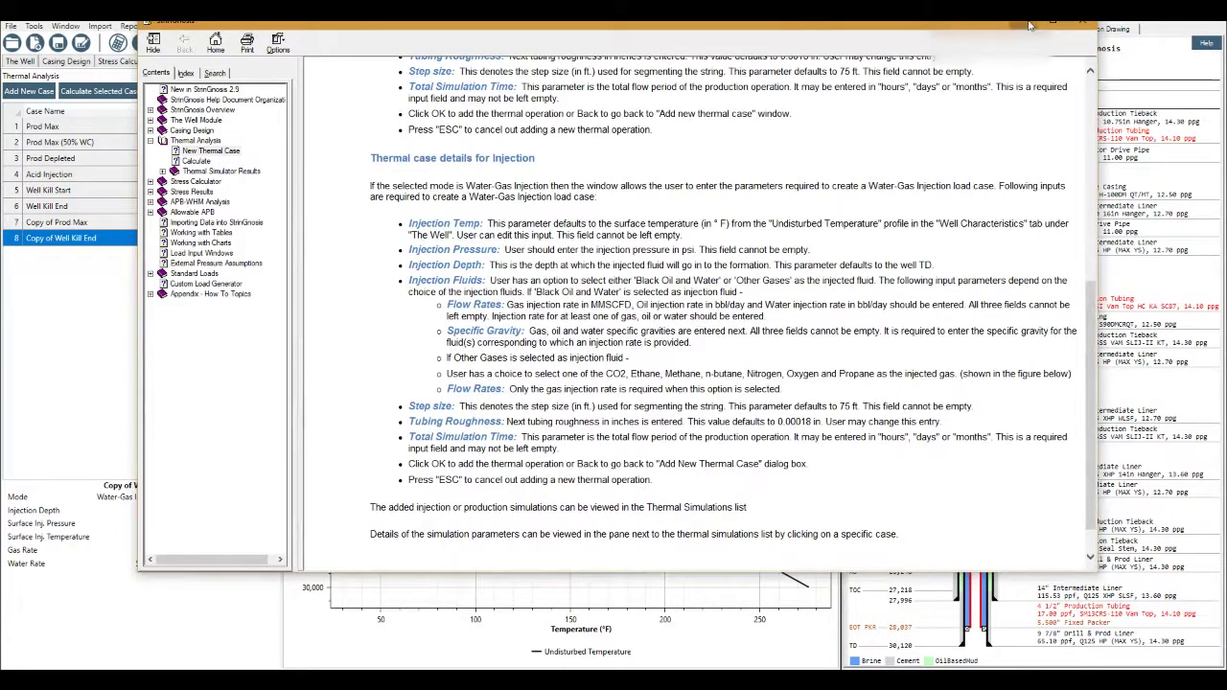
pyautogui.click(1082, 20)
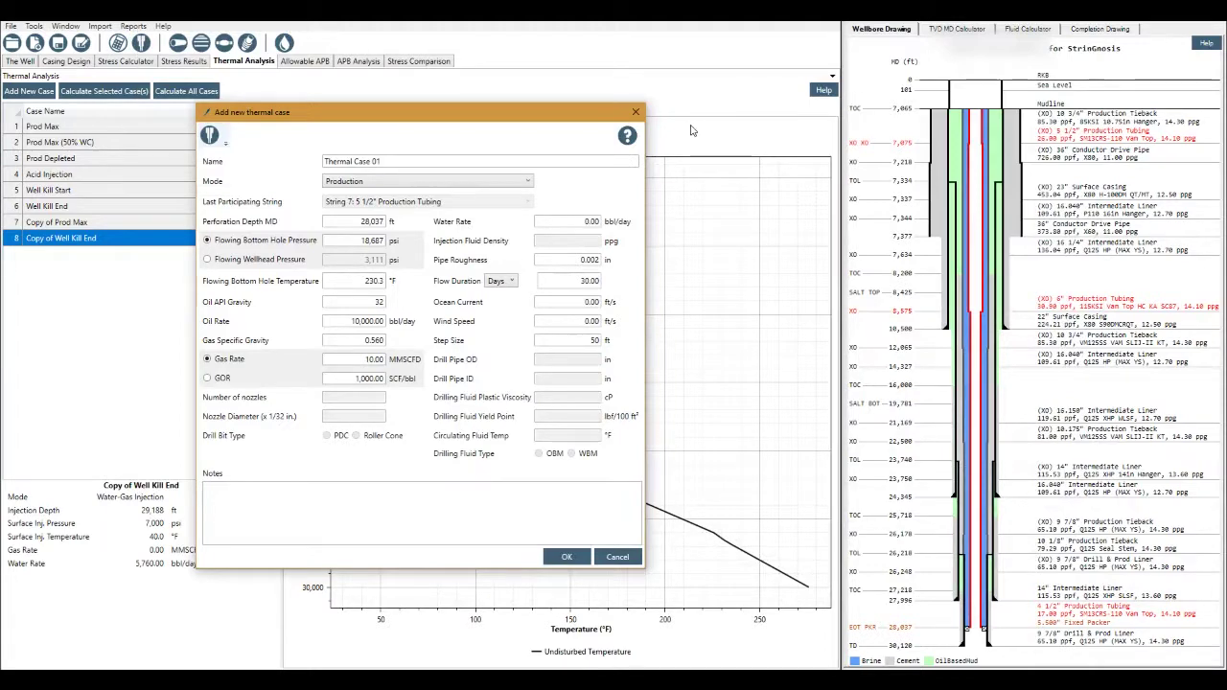
pyautogui.click(616, 558)
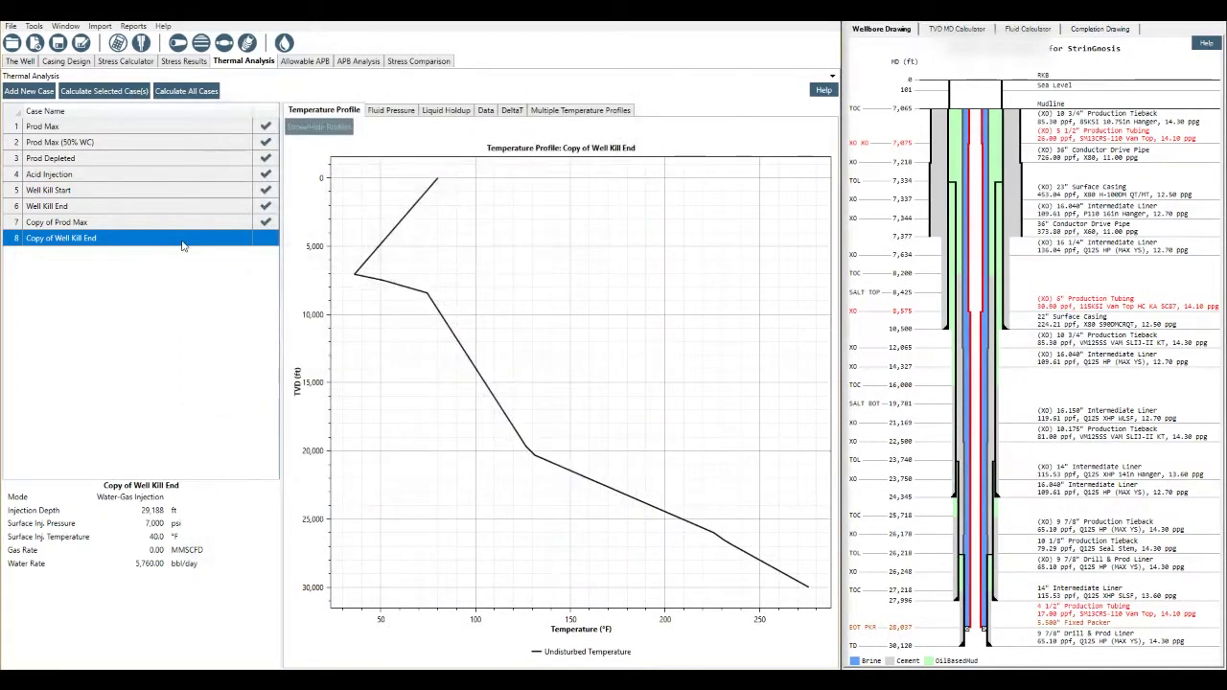
# Review the Prod Max case's temperature profile, fluid pressure, liquid holdup and tabulated data
pyautogui.click(82, 130)
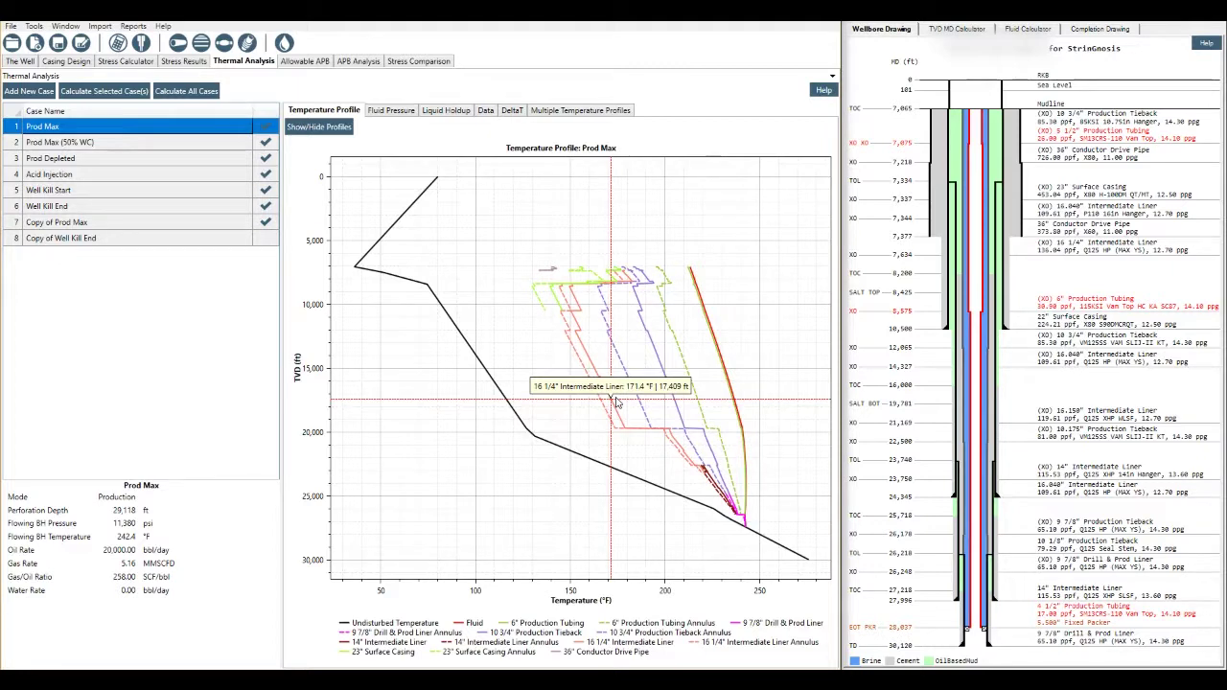
pyautogui.click(393, 112)
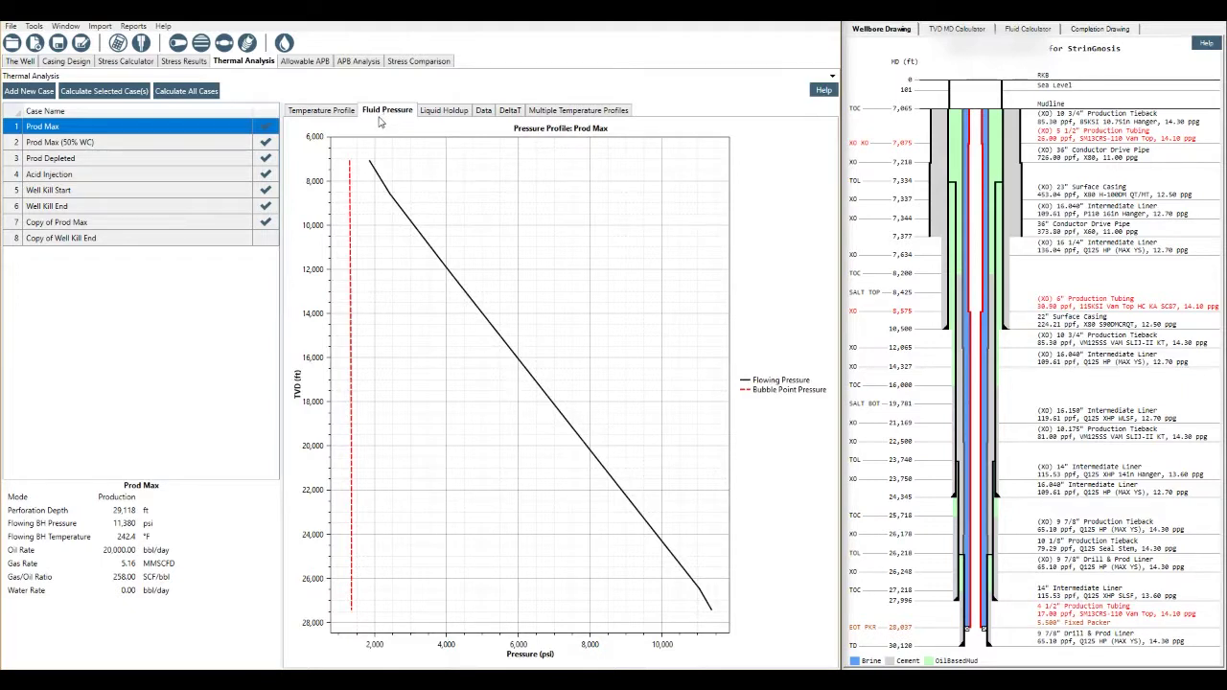
pyautogui.click(441, 112)
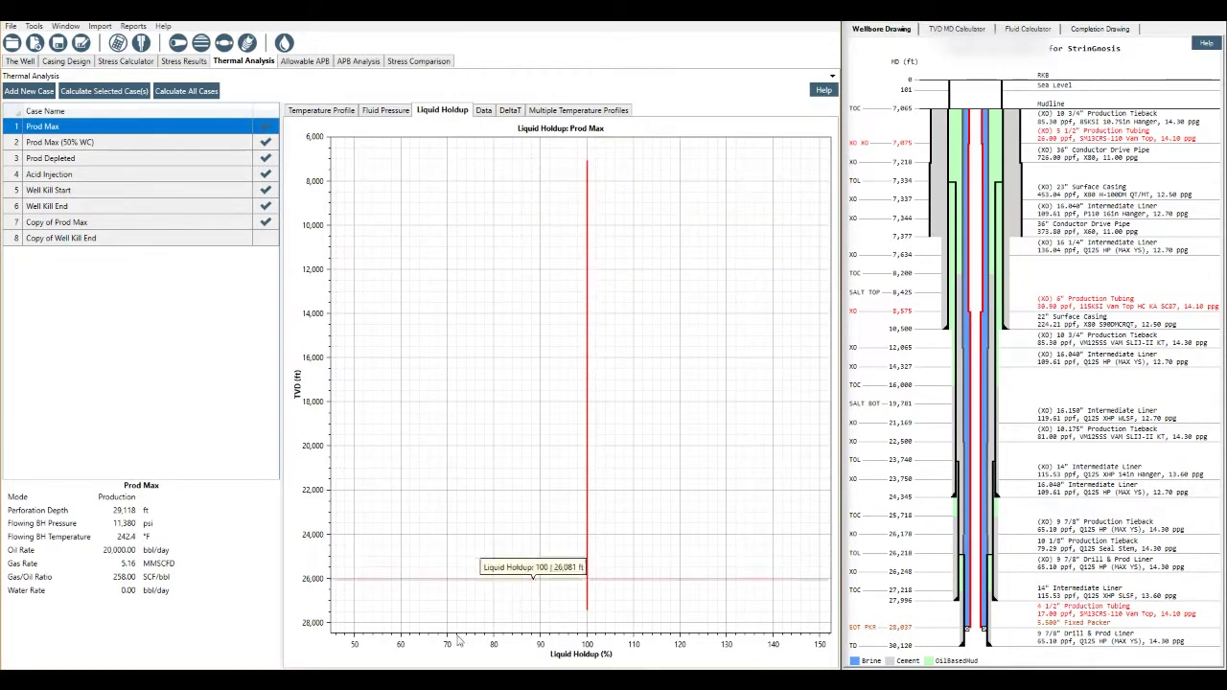
pyautogui.click(484, 111)
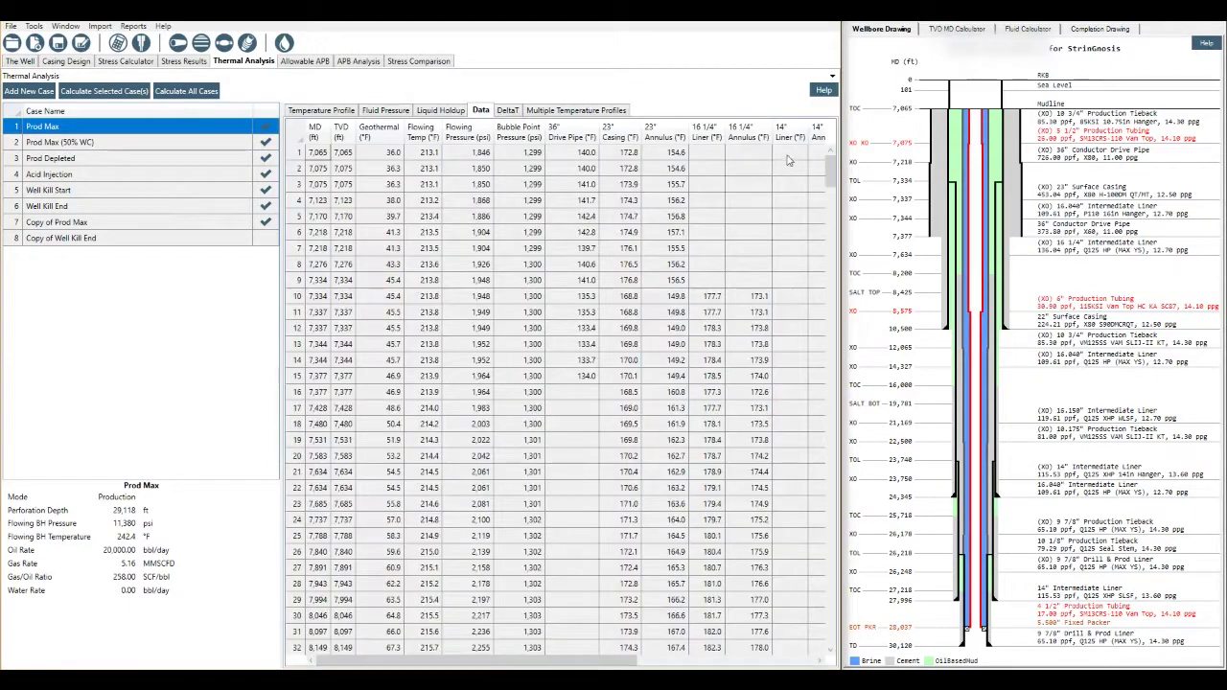
pyautogui.moveTo(616, 661)
pyautogui.mouseDown()
pyautogui.moveTo(704, 661)
pyautogui.moveTo(616, 662)
pyautogui.mouseUp()
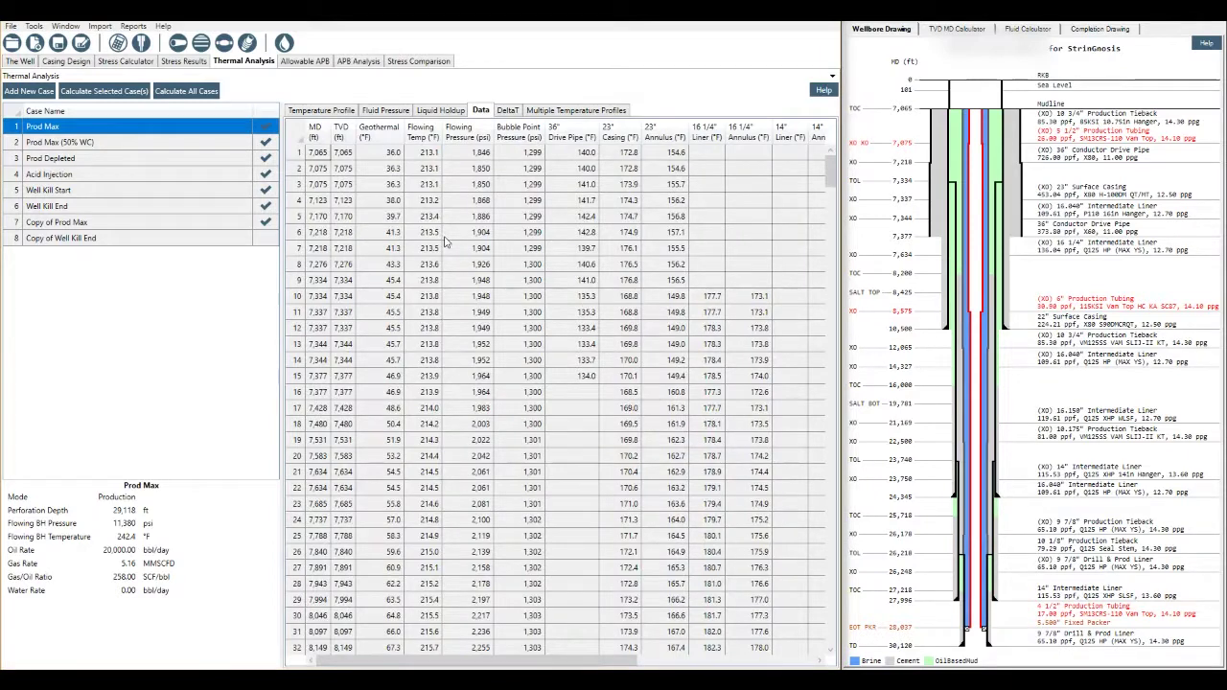
pyautogui.rightClick(419, 221)
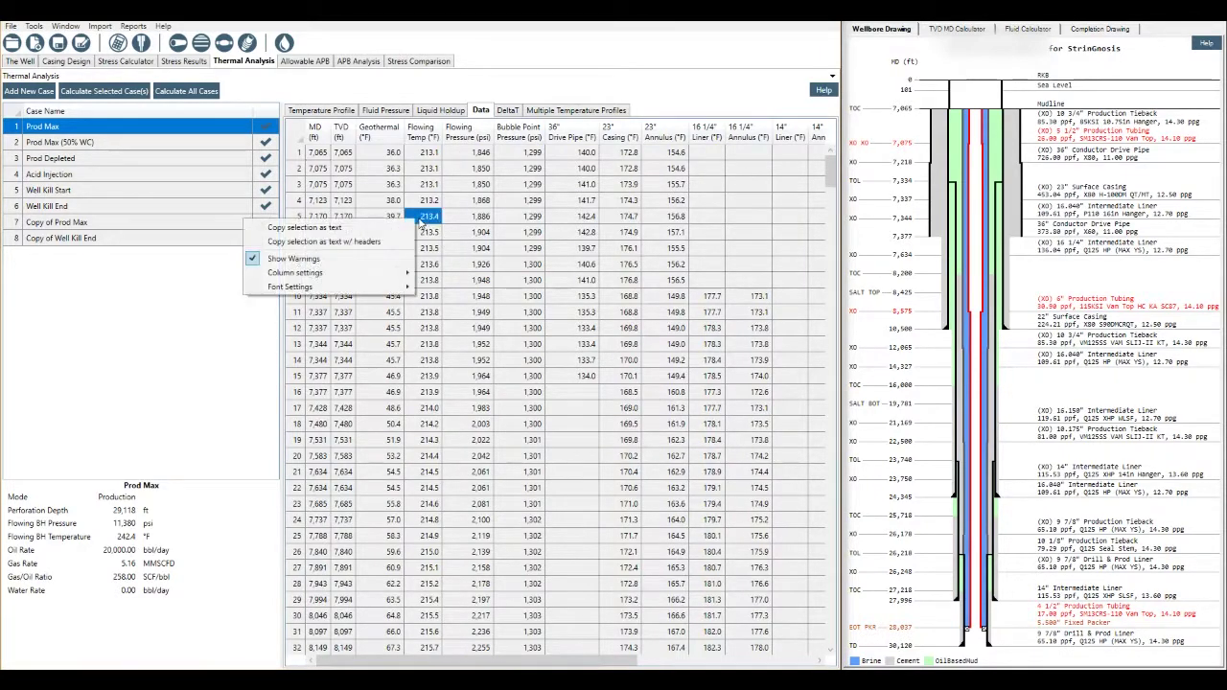
pyautogui.click(533, 169)
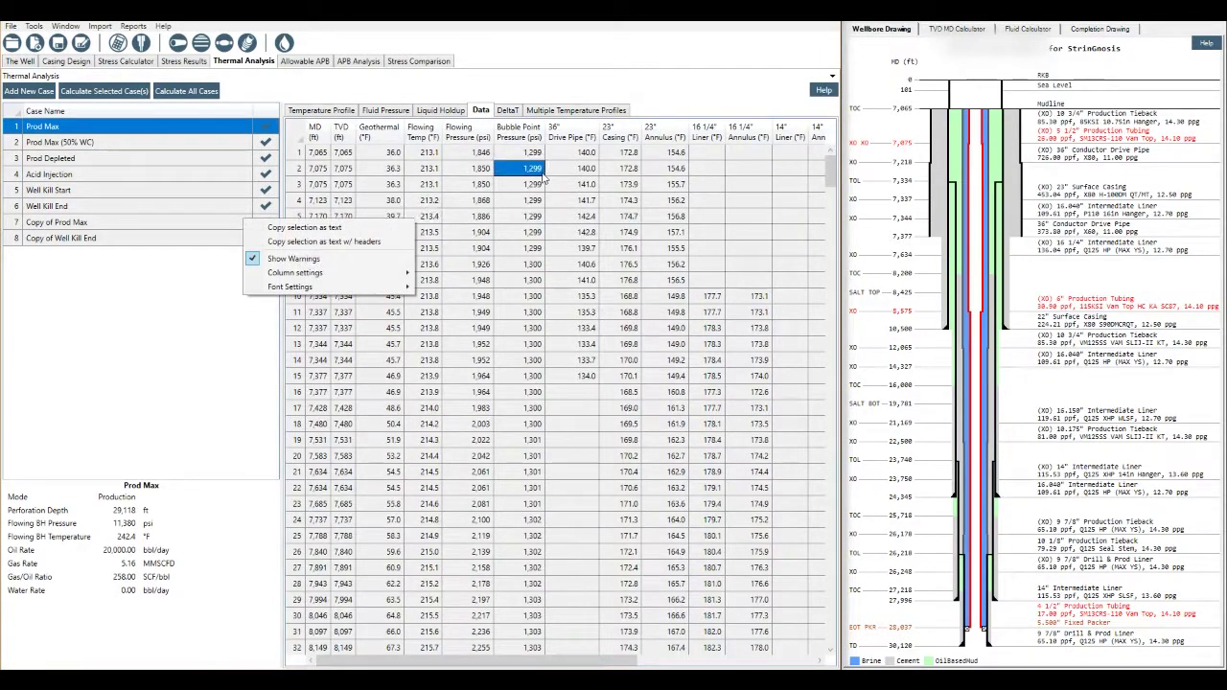
# In the DeltaT results, set the 6" Production Tubing's initial condition to Prod Max and final condition to Well Kill Start
pyautogui.click(507, 110)
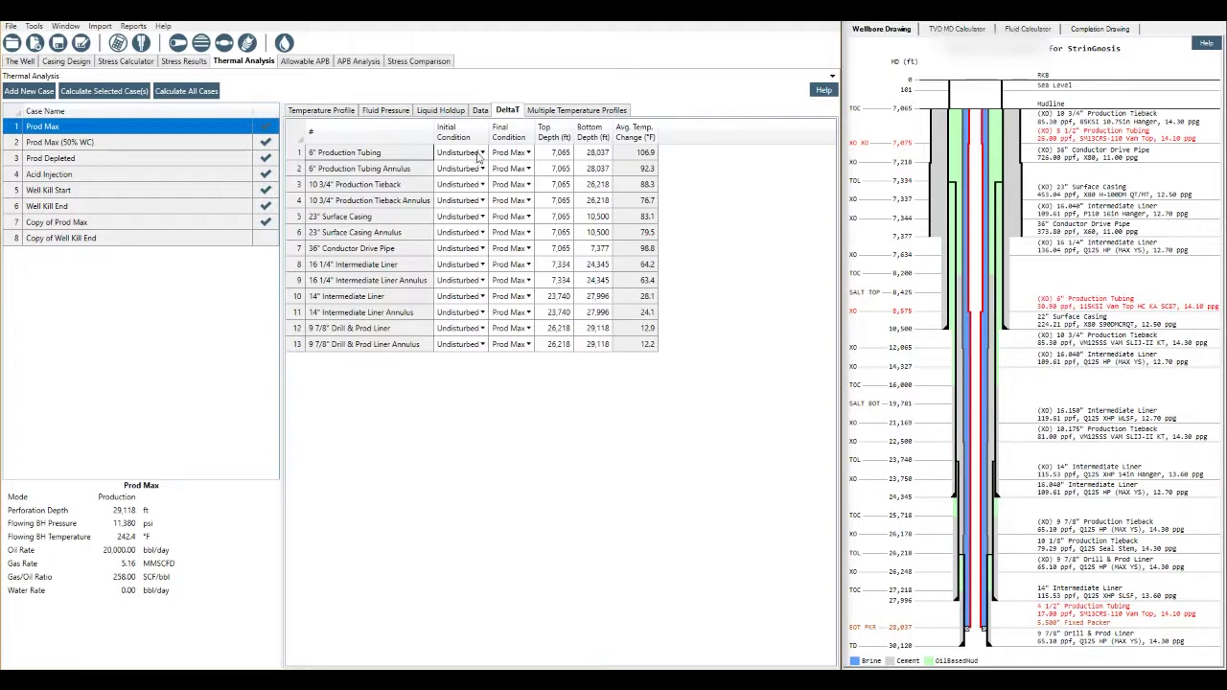
pyautogui.click(481, 153)
pyautogui.click(481, 153)
pyautogui.click(479, 182)
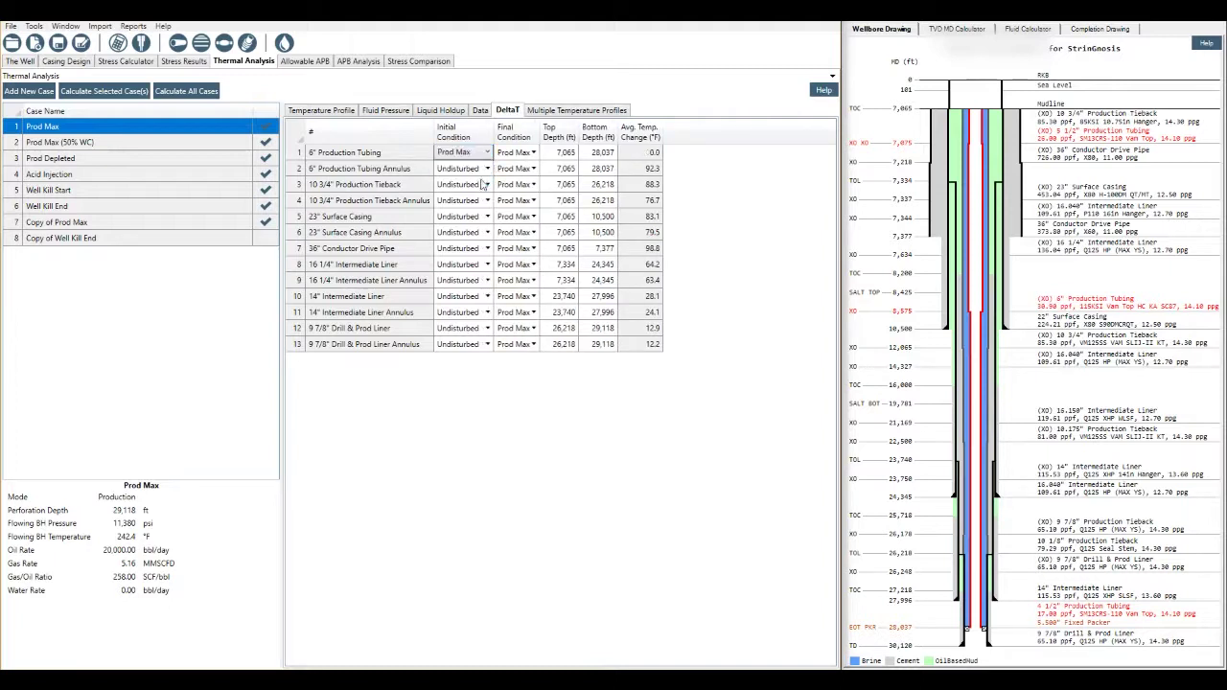
pyautogui.click(518, 153)
pyautogui.click(537, 154)
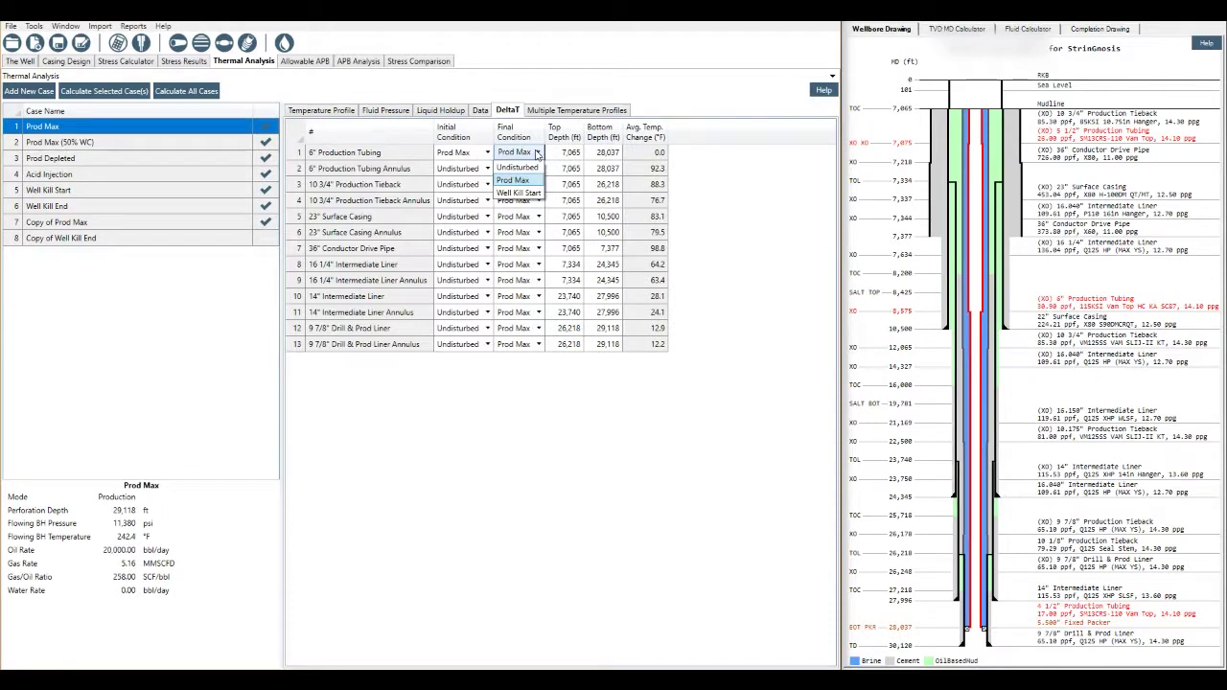
pyautogui.click(517, 193)
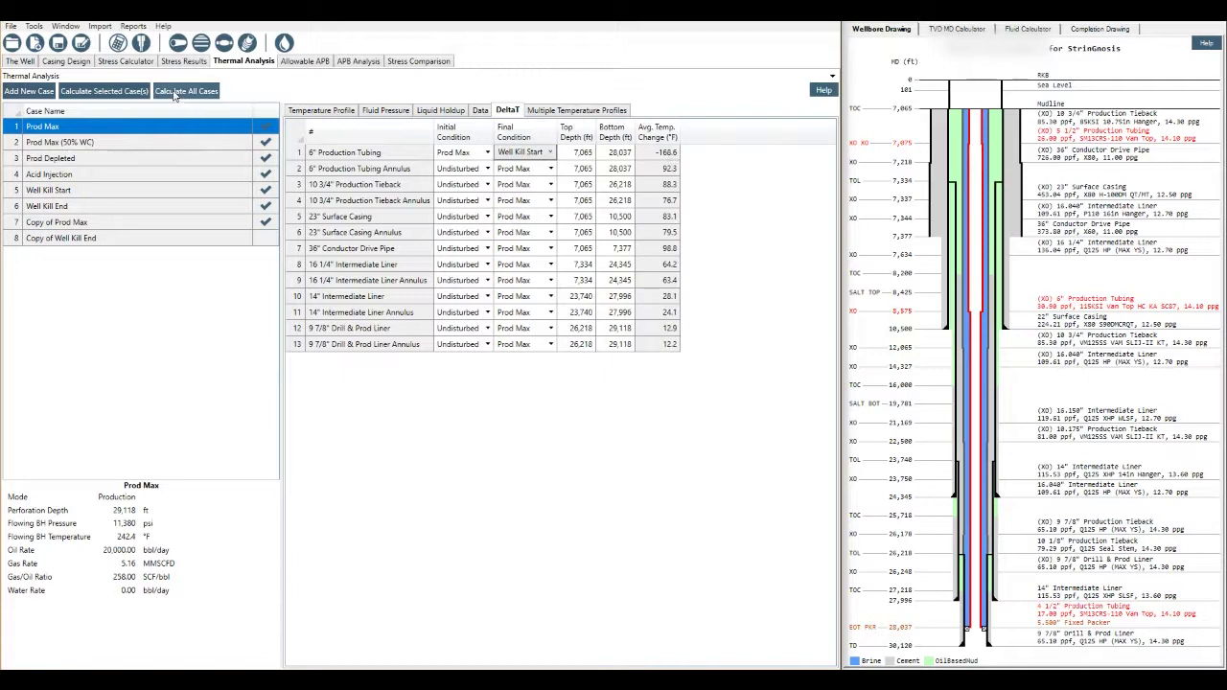
# Calculate all thermal cases and set the 6" Production Tubing's DeltaT initial condition to Prod Max and final condition to Prod Max (50% WC)
pyautogui.click(186, 91)
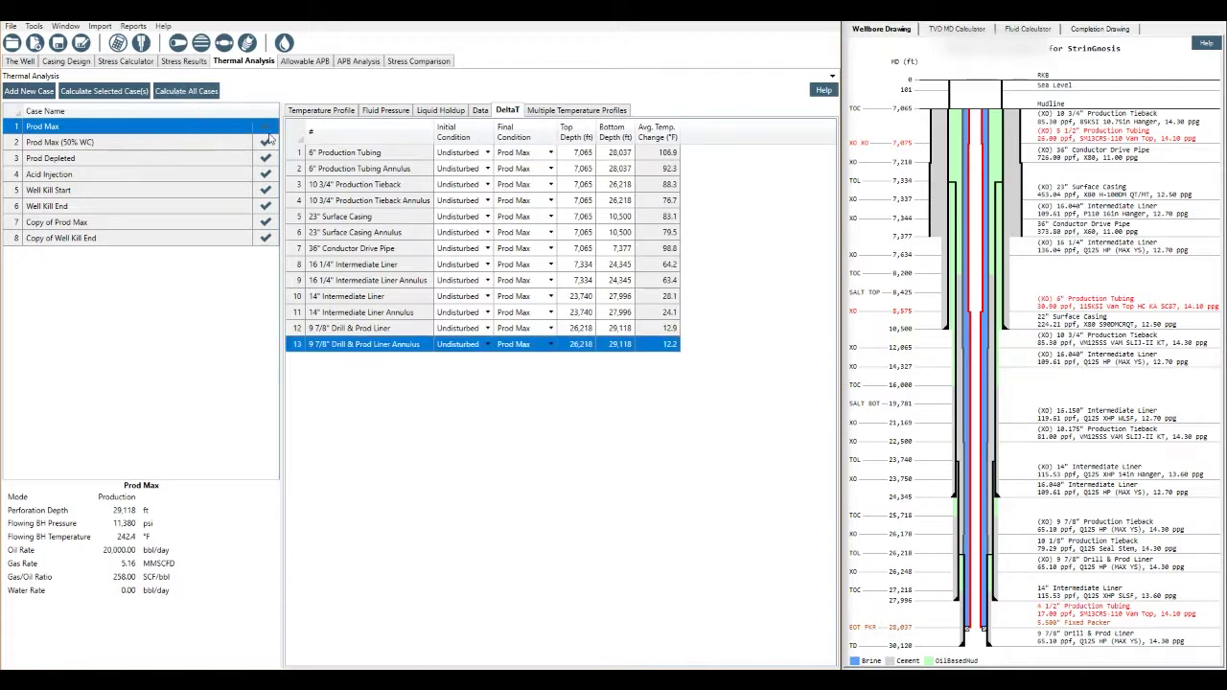
pyautogui.click(553, 156)
pyautogui.click(553, 156)
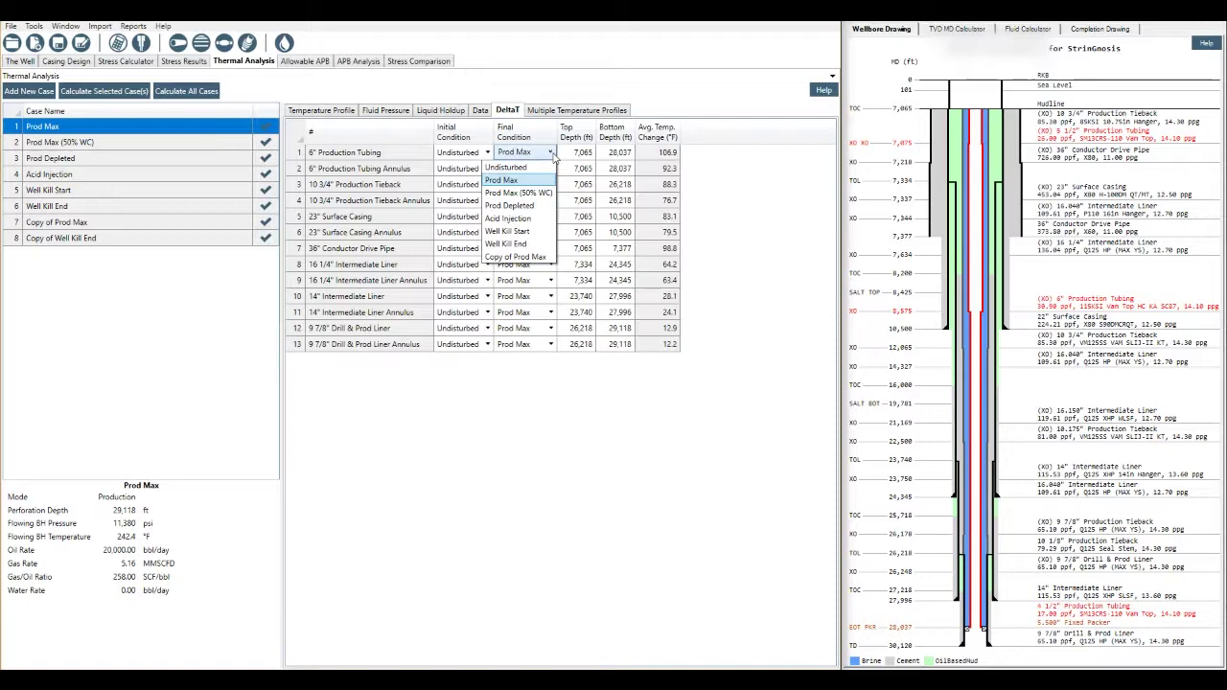
pyautogui.click(553, 156)
pyautogui.click(486, 153)
pyautogui.click(487, 155)
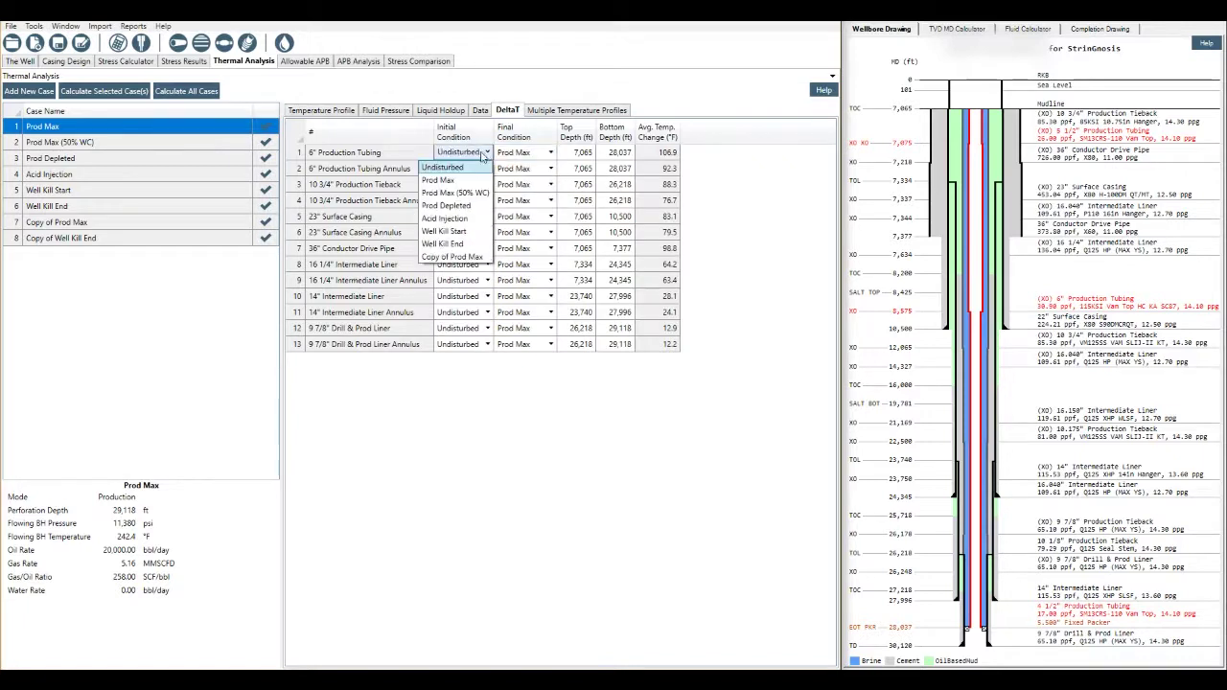
pyautogui.click(438, 180)
pyautogui.click(547, 155)
pyautogui.click(547, 156)
pyautogui.click(548, 157)
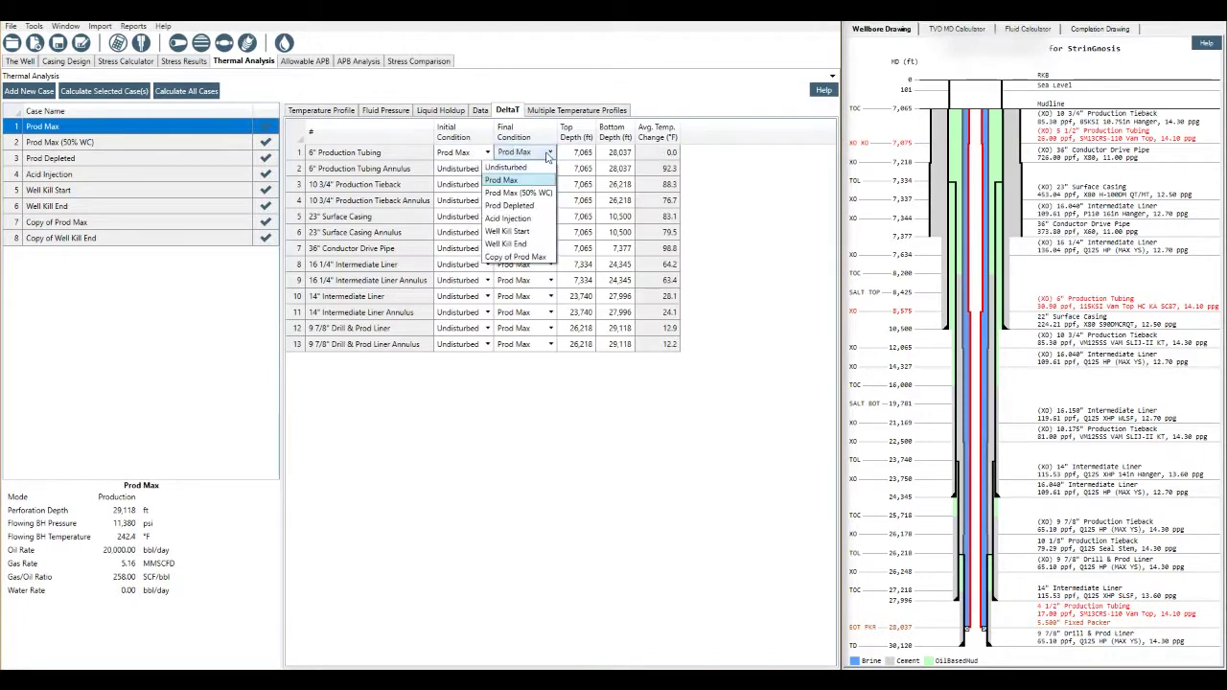
pyautogui.click(535, 193)
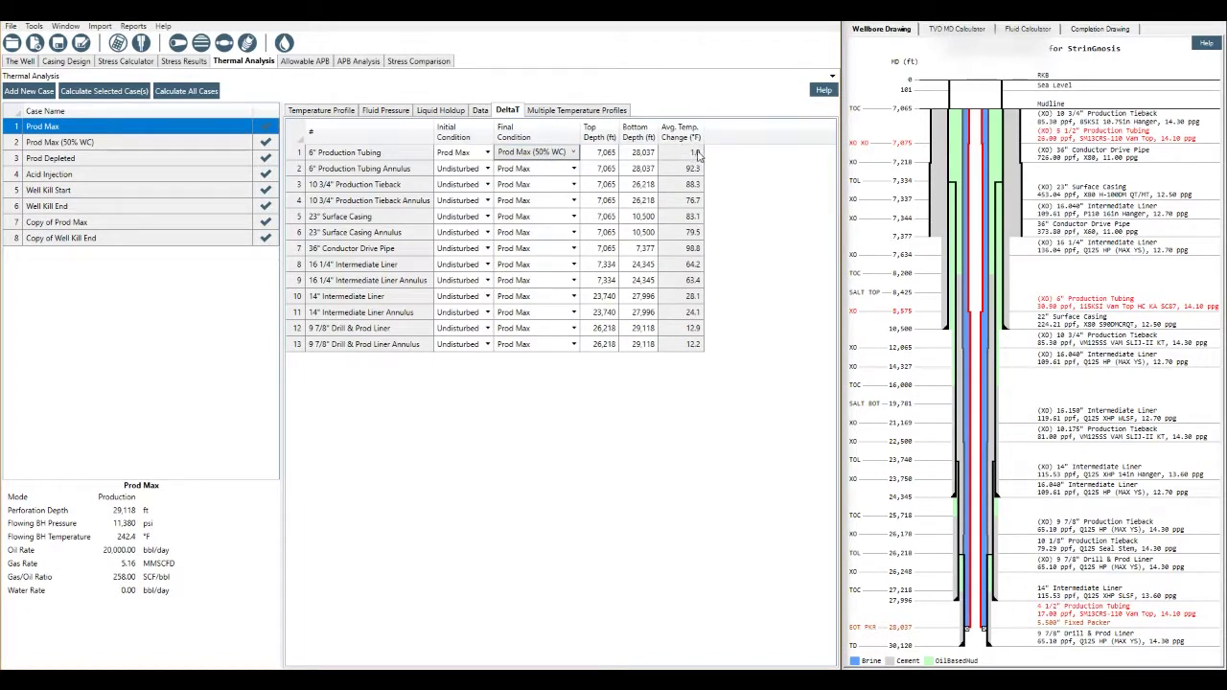
# Plot the undisturbed, fluid and 6" tubing temperatures together for every thermal case except the two copied cases
pyautogui.click(562, 114)
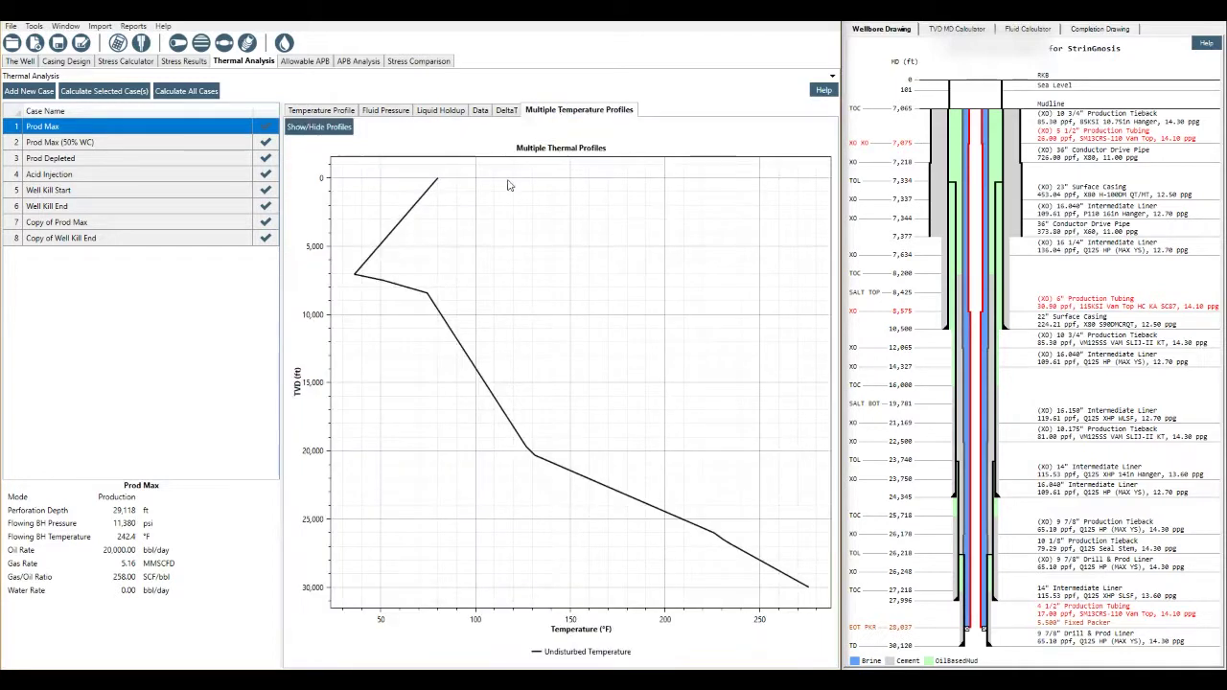
pyautogui.click(326, 128)
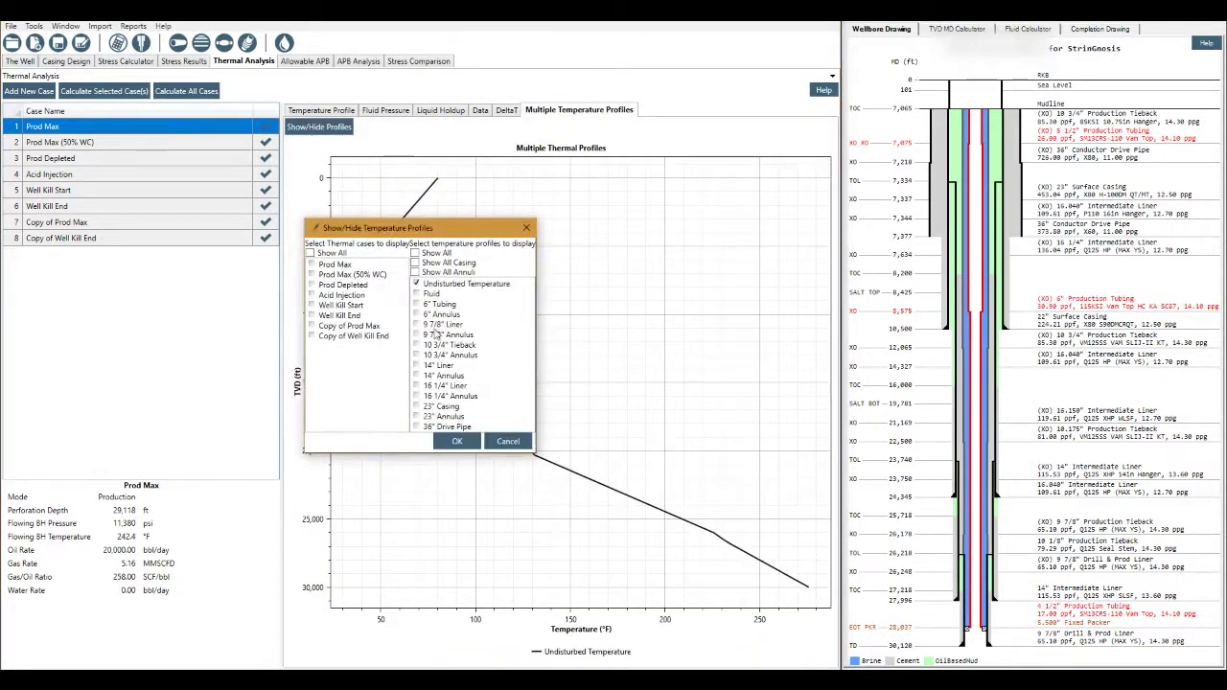
pyautogui.click(311, 254)
pyautogui.click(311, 336)
pyautogui.click(311, 326)
pyautogui.click(417, 294)
pyautogui.click(457, 441)
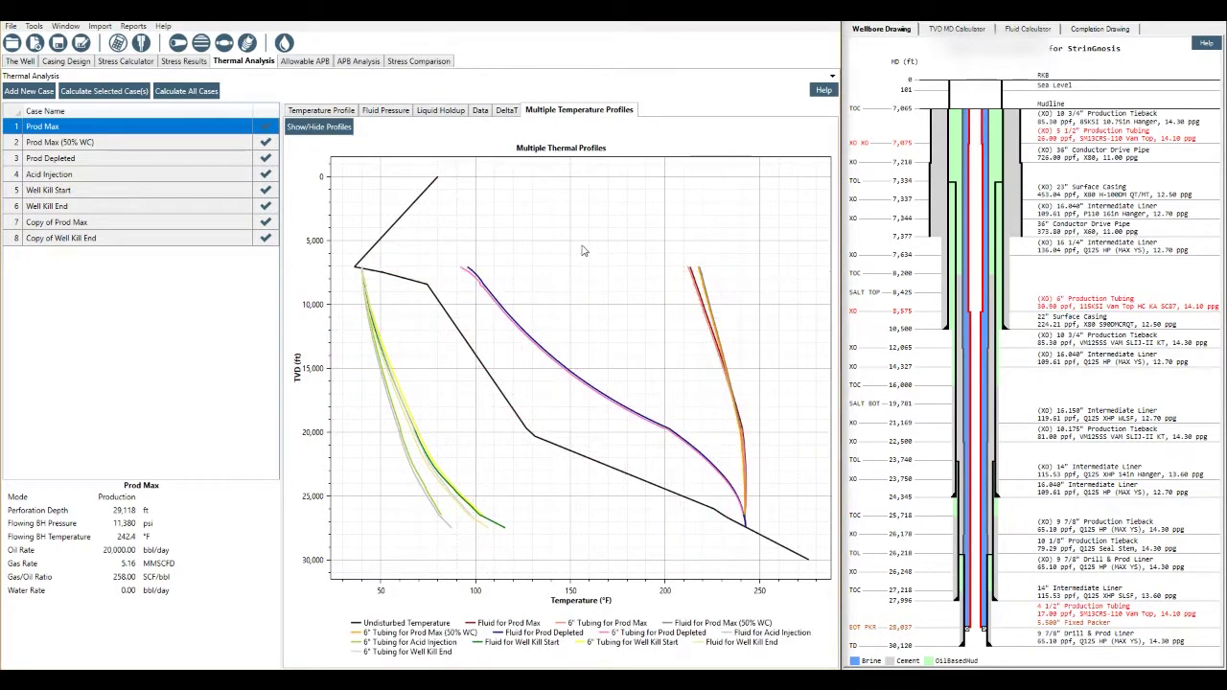
# Hide the 6" tubing curves in the Multiple Thermal Profiles plot, keeping the undisturbed and fluid temperatures
pyautogui.click(319, 127)
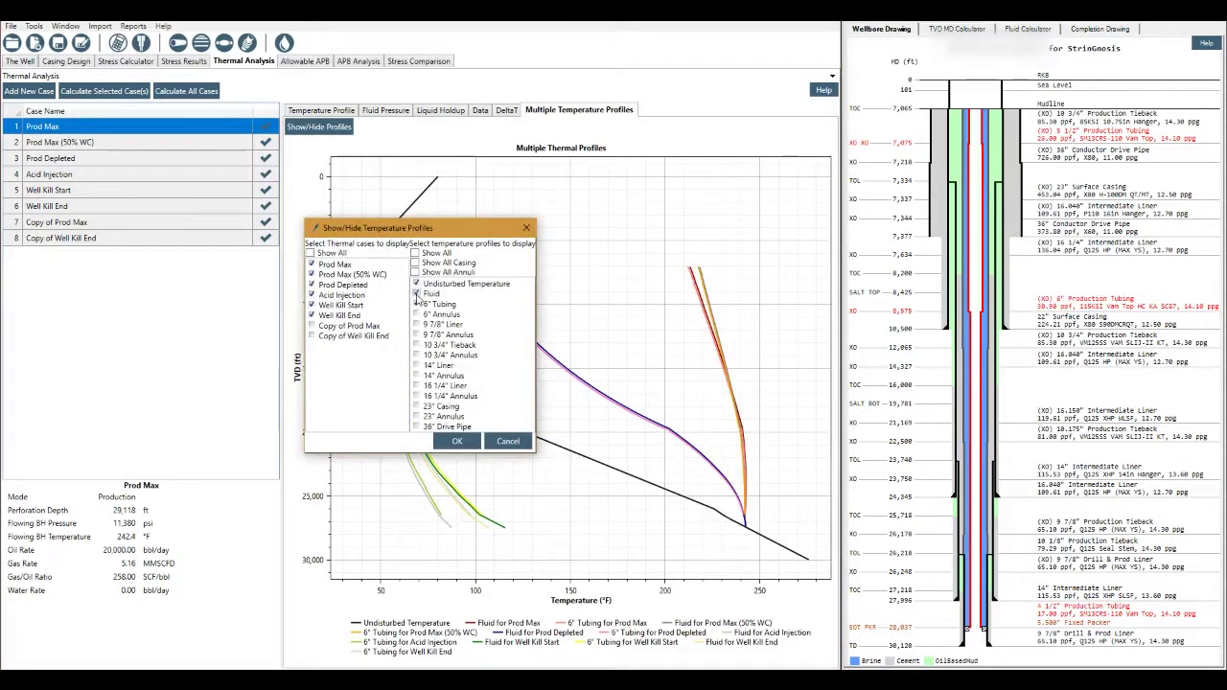
pyautogui.click(417, 305)
pyautogui.click(457, 441)
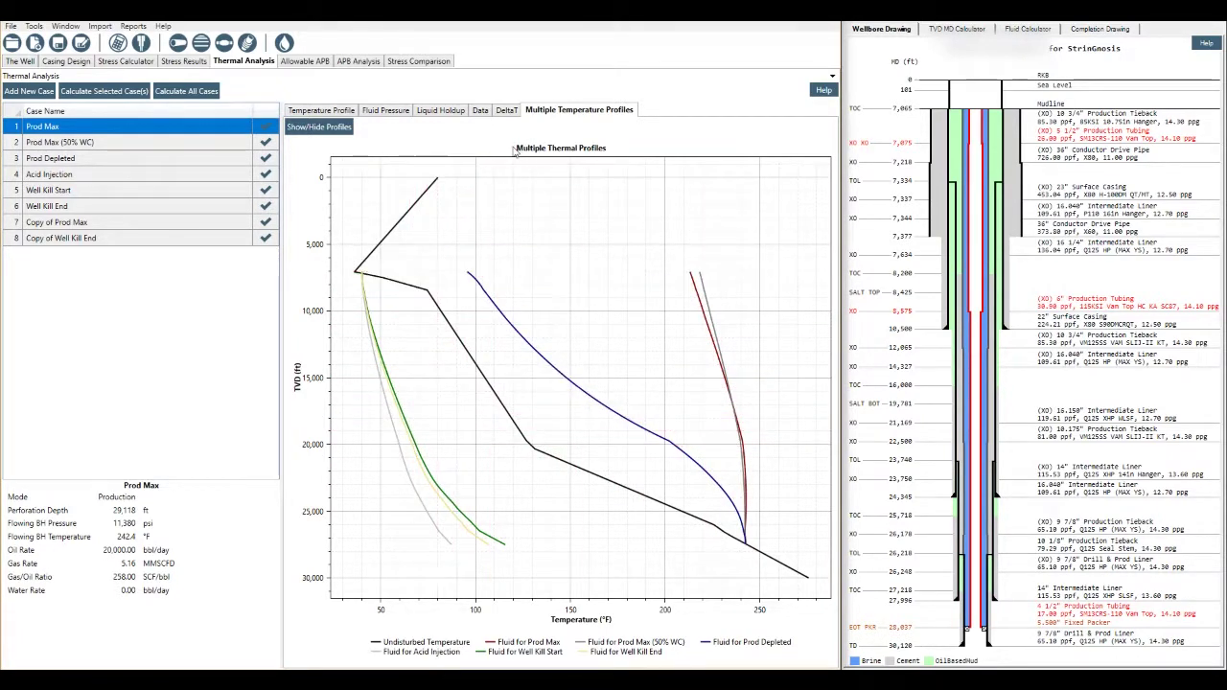
# Examine the chart options and inspect the fluid and undisturbed temperature curves in the Multiple Thermal Profiles plot
pyautogui.rightClick(418, 296)
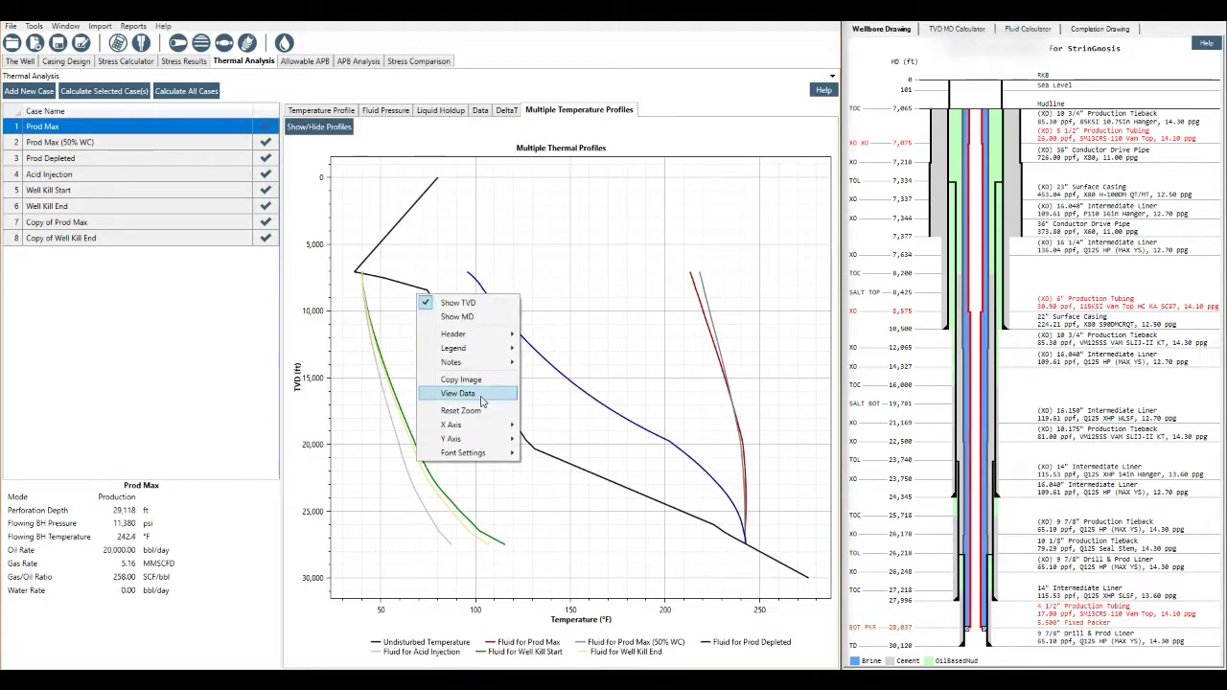
pyautogui.click(610, 292)
pyautogui.scroll(2, 581, 430)
pyautogui.scroll(-2, 518, 232)
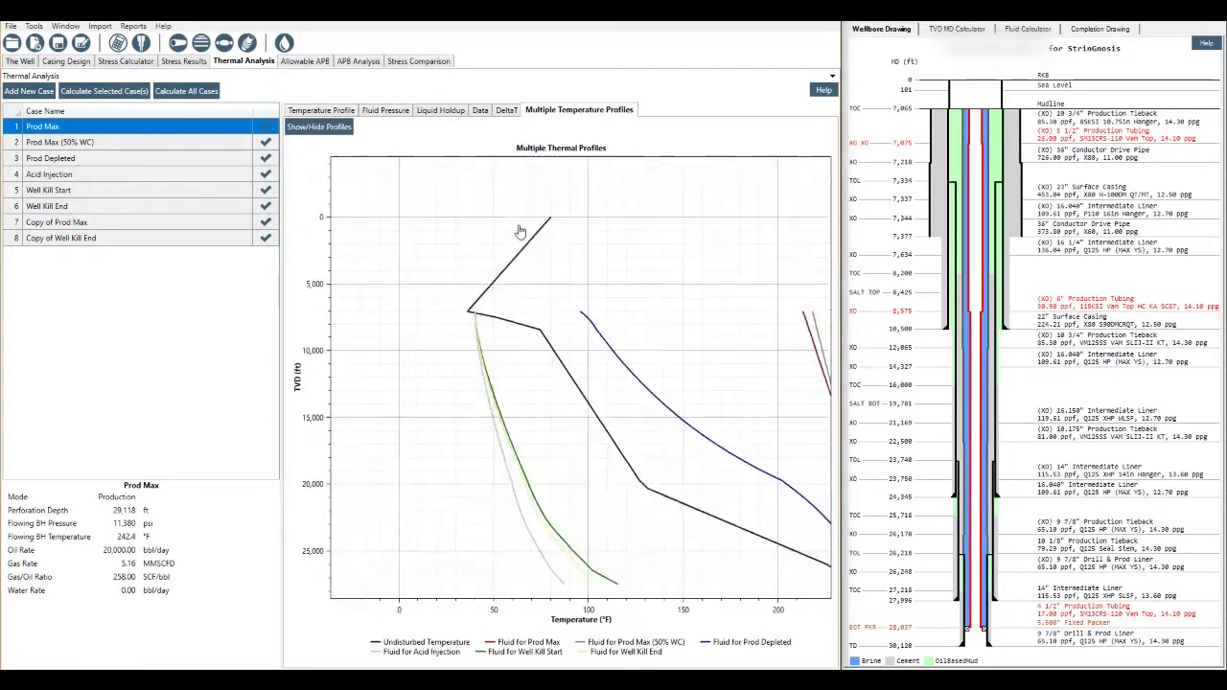
pyautogui.scroll(3, 519, 232)
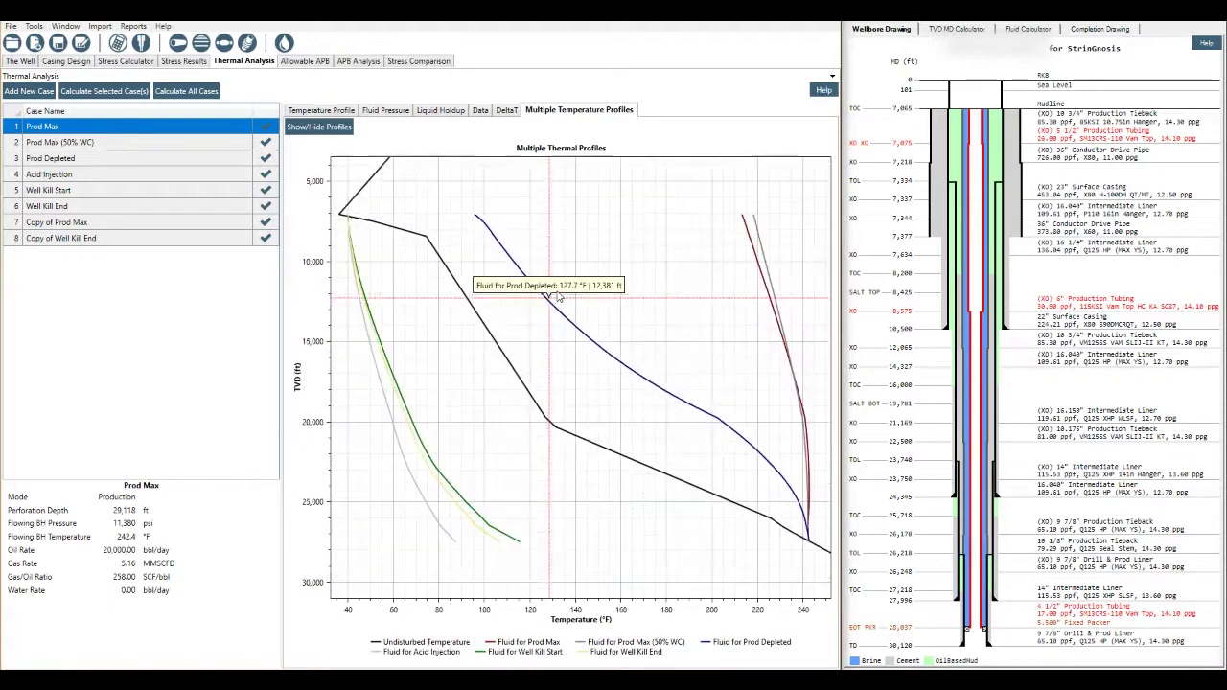
pyautogui.scroll(5, 566, 295)
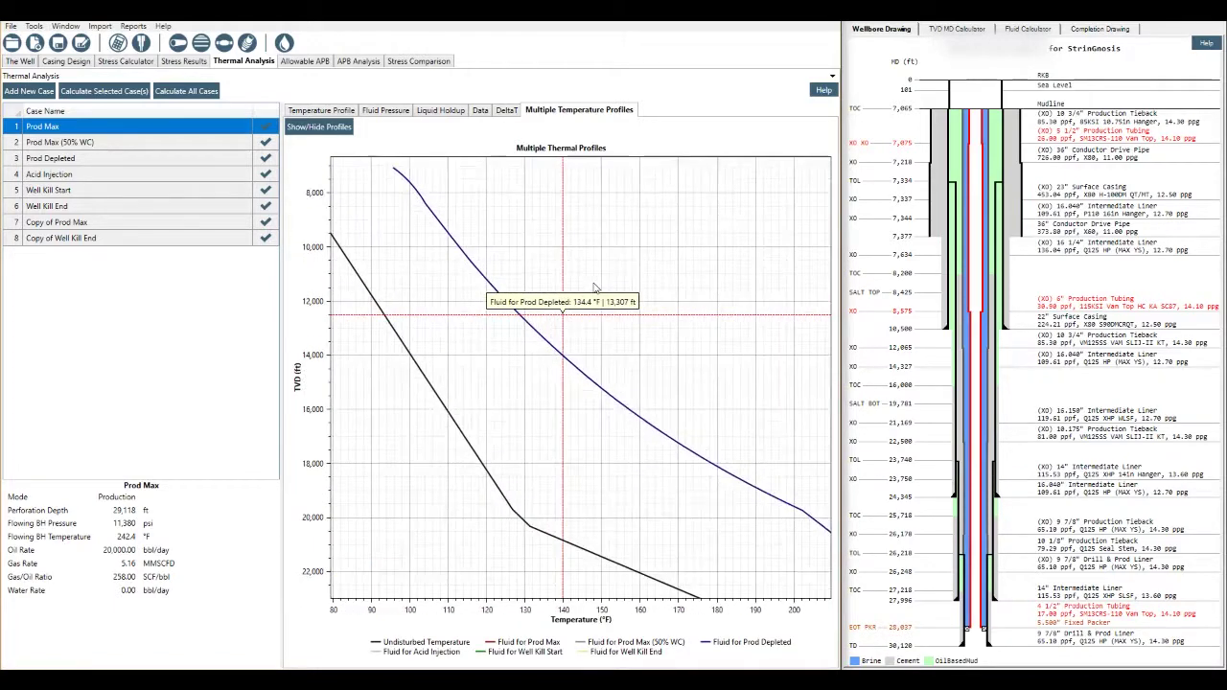
pyautogui.scroll(-5, 595, 288)
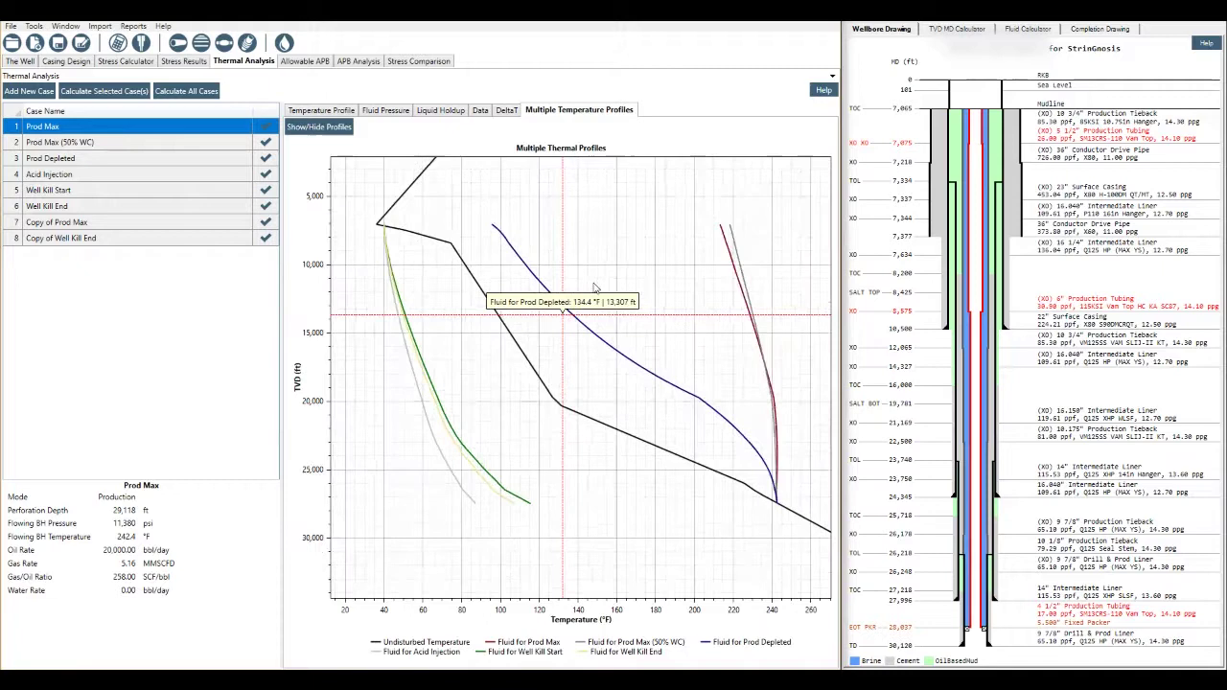
pyautogui.scroll(-2, 594, 287)
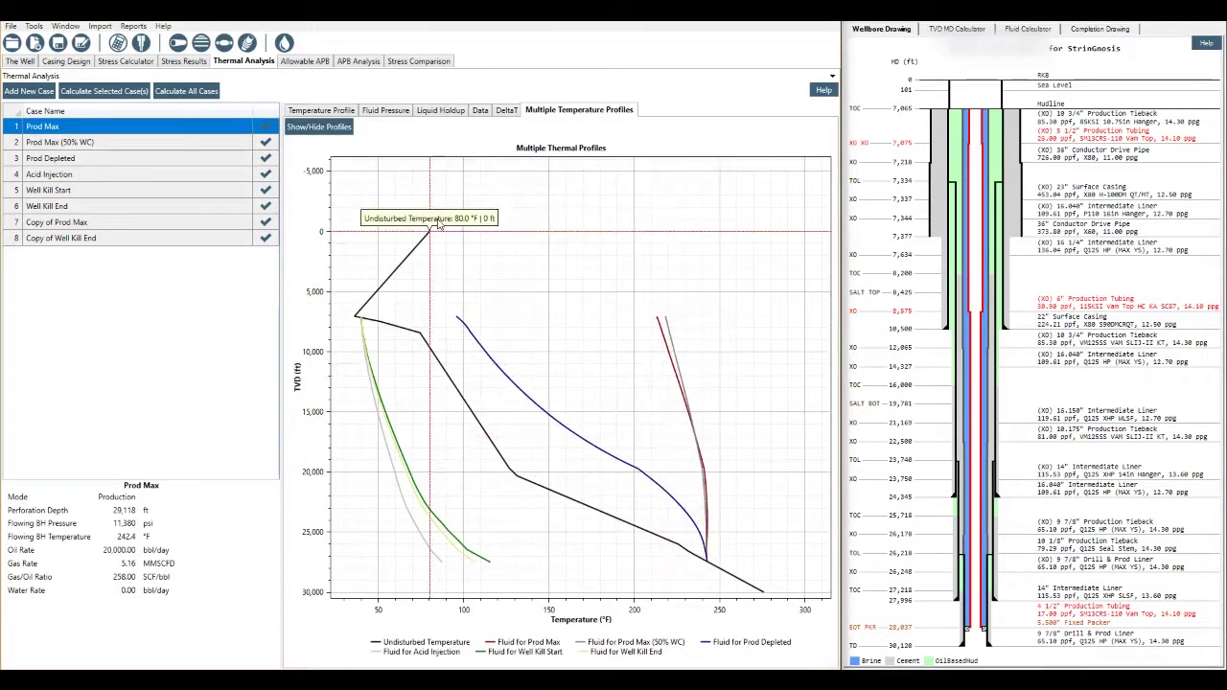
# Display all casing, annulus, tubing and fluid temperature profiles for the six original thermal cases and inspect the curves closely
pyautogui.click(318, 126)
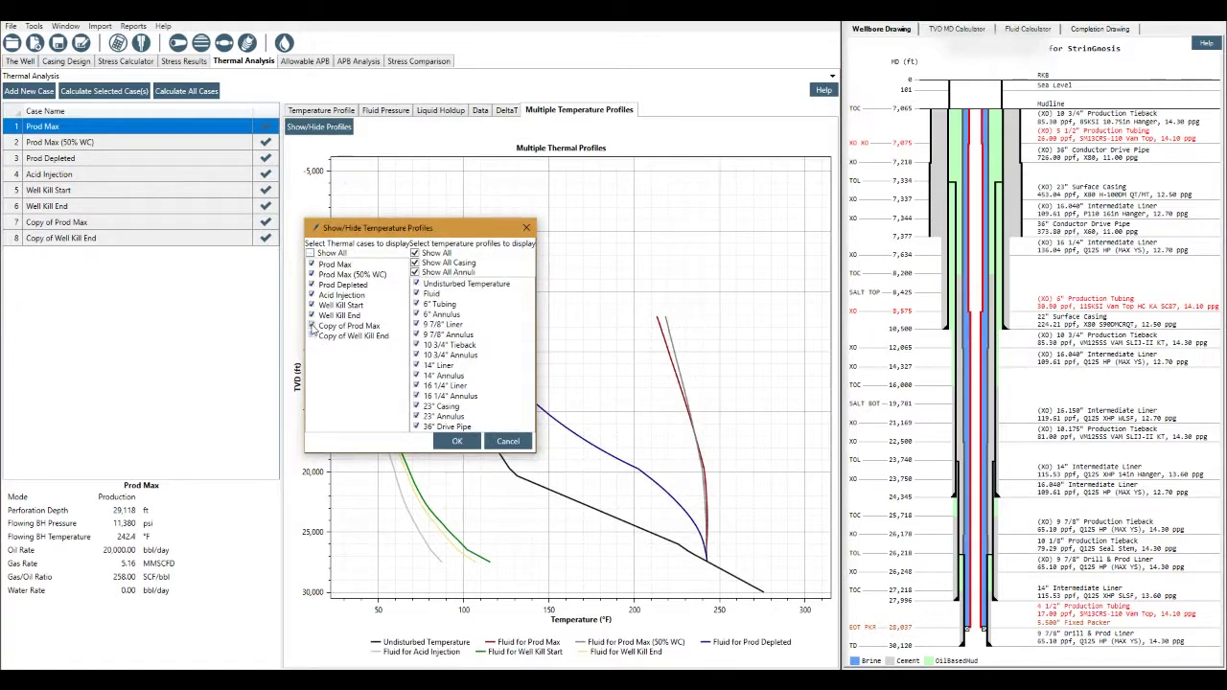
pyautogui.click(456, 441)
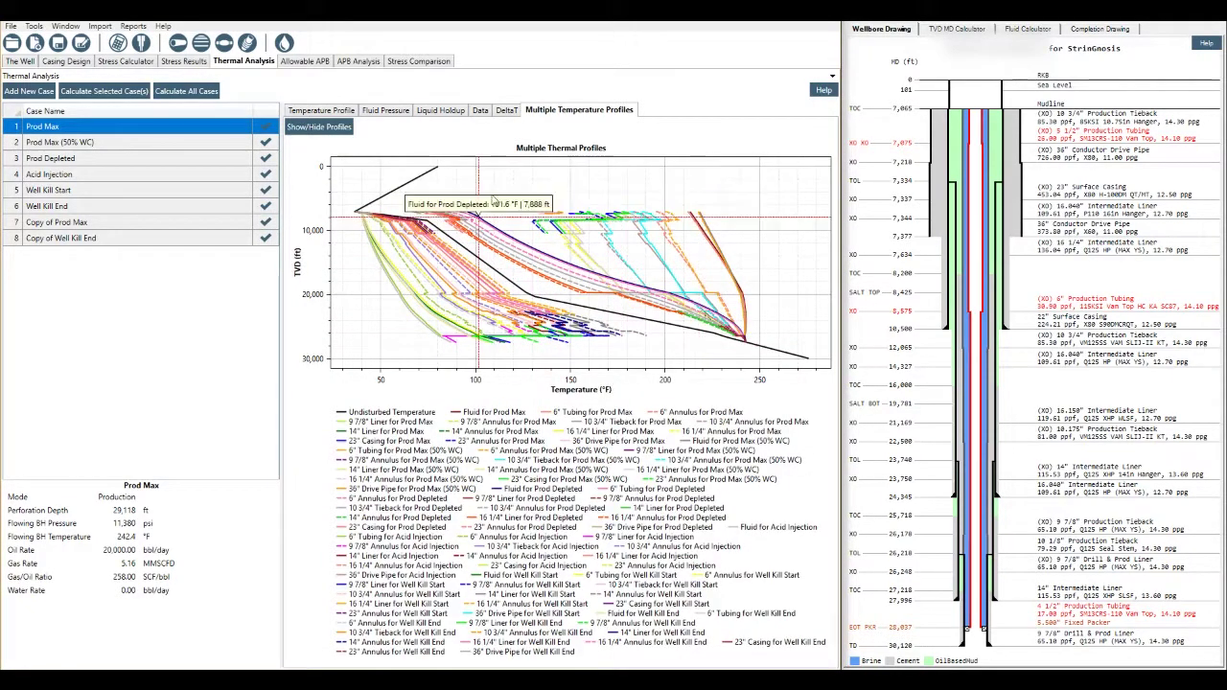
pyautogui.scroll(8, 531, 235)
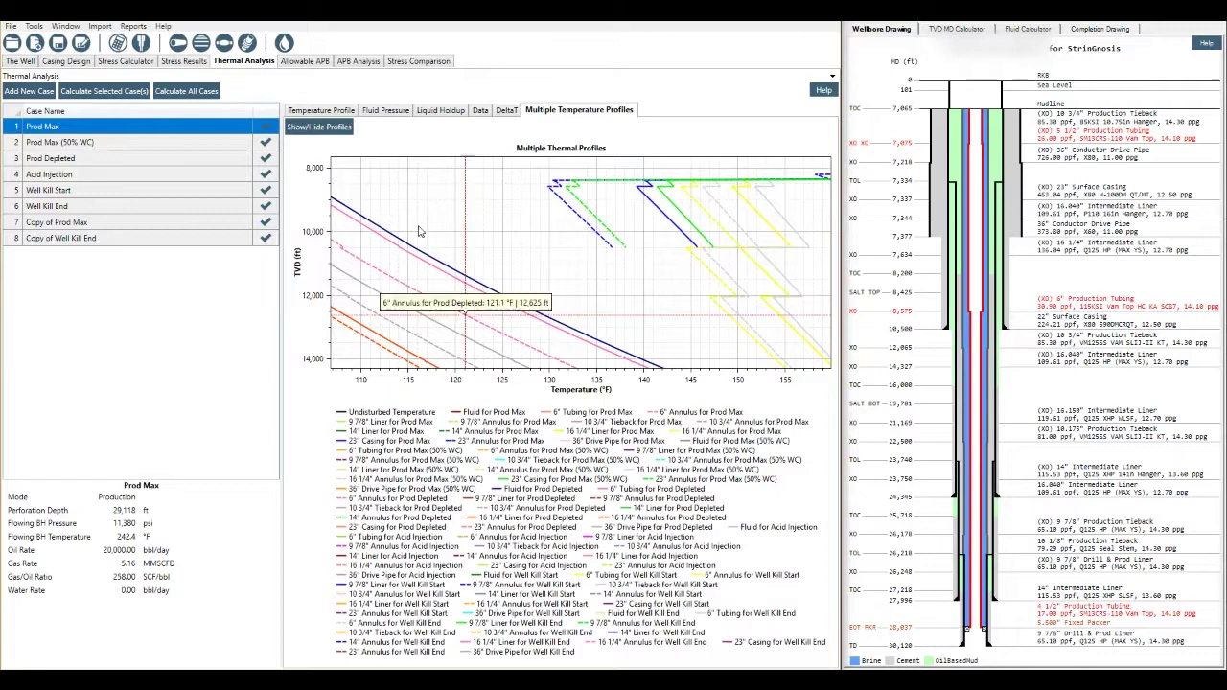
# Limit the Multiple Thermal Profiles plot to the fluid temperatures of Prod Max and Prod Max (50% WC)
pyautogui.click(338, 130)
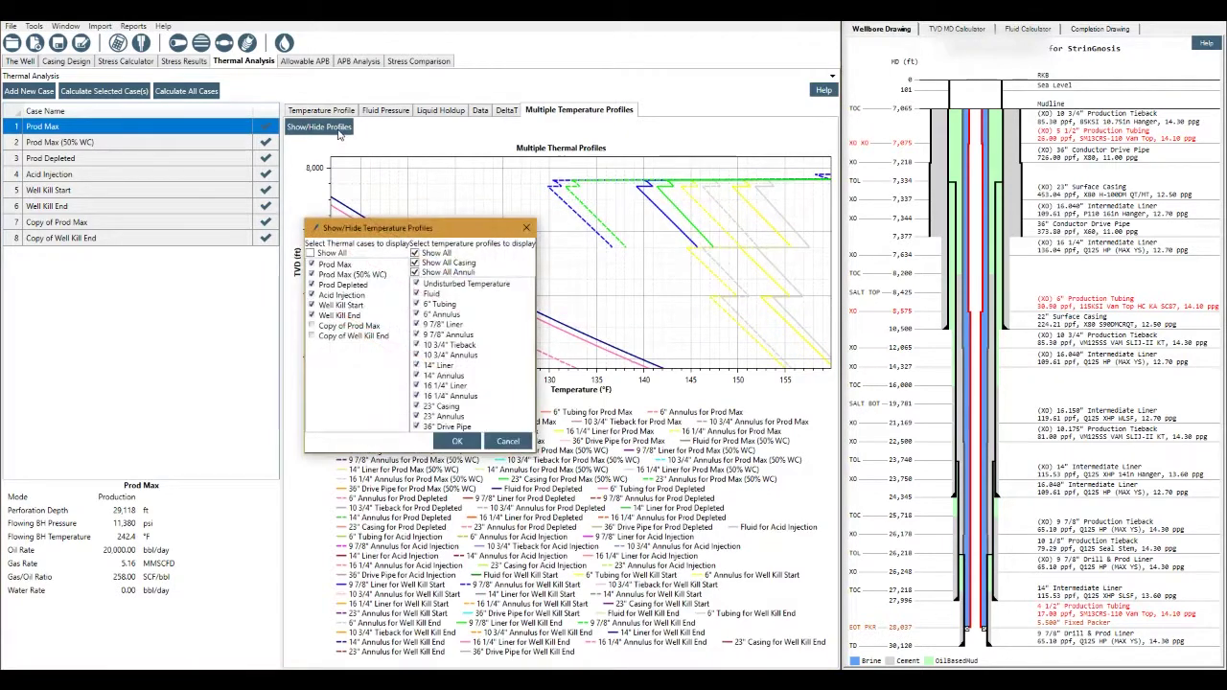
pyautogui.click(311, 253)
pyautogui.click(416, 253)
pyautogui.click(310, 263)
pyautogui.click(310, 274)
pyautogui.click(415, 293)
pyautogui.click(458, 442)
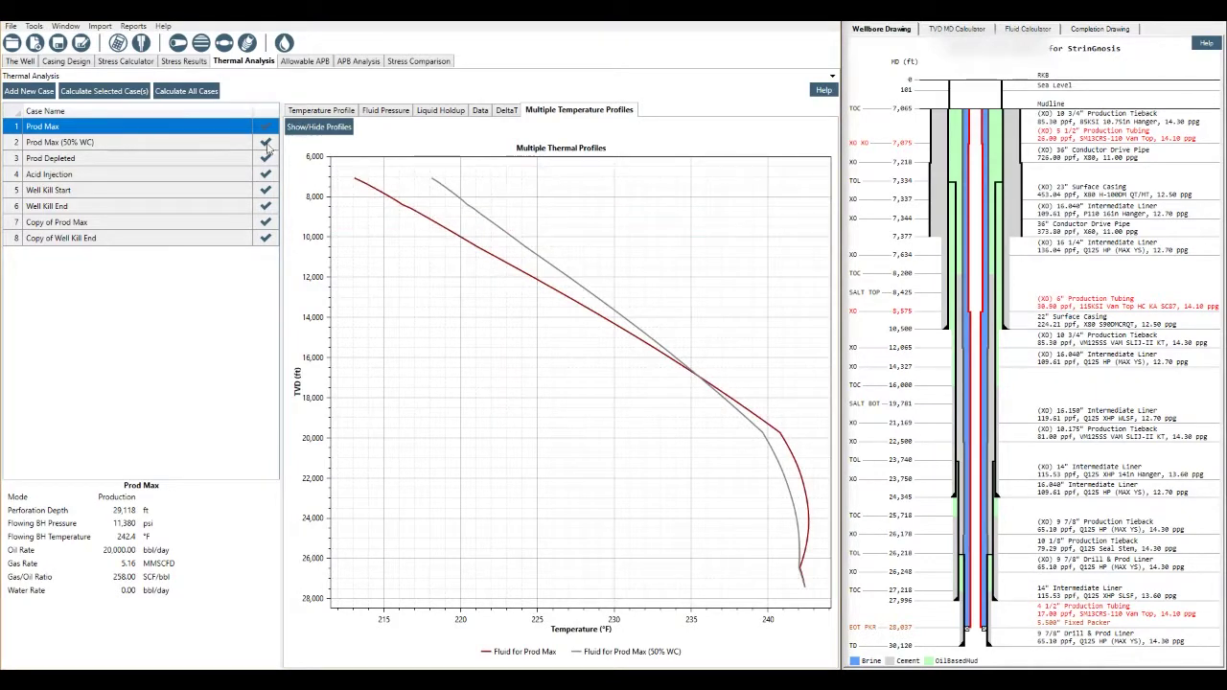
# Start a new thermal case and set its mode to Worst Case Discharge
pyautogui.click(29, 90)
pyautogui.click(495, 185)
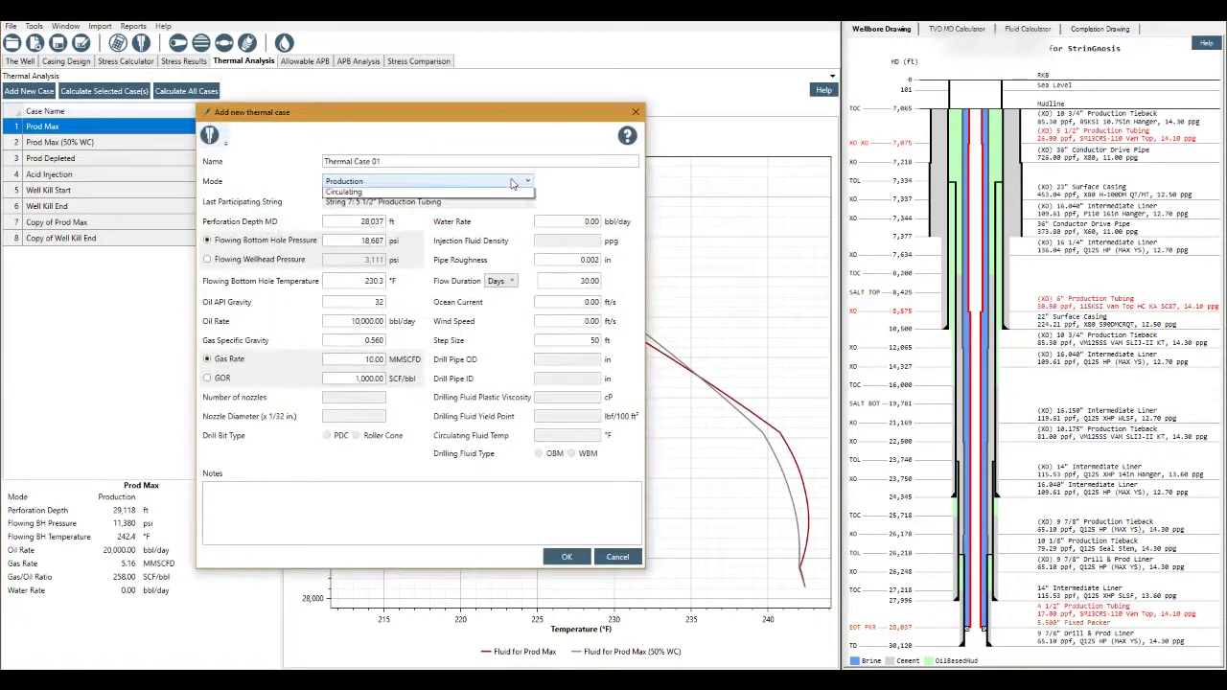
pyautogui.click(276, 188)
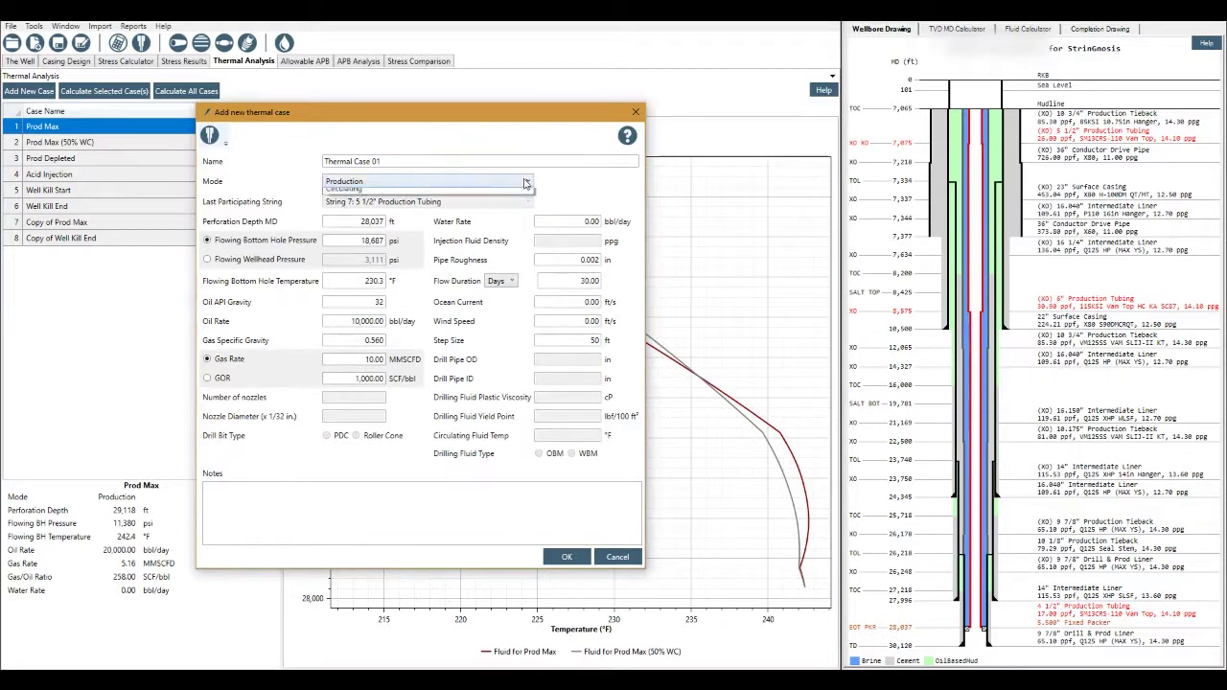
pyautogui.click(373, 182)
pyautogui.click(350, 225)
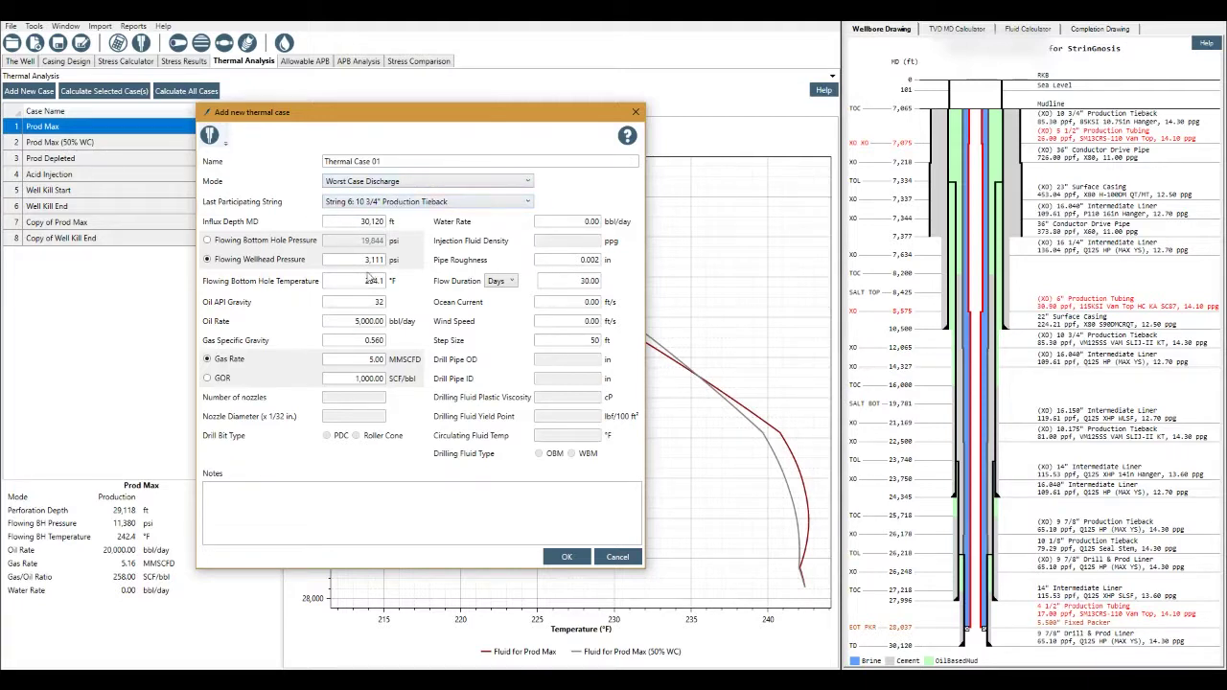
# Set the new case's last participating string to String 4: 14" Intermediate Liner and add the case to the list
pyautogui.click(471, 198)
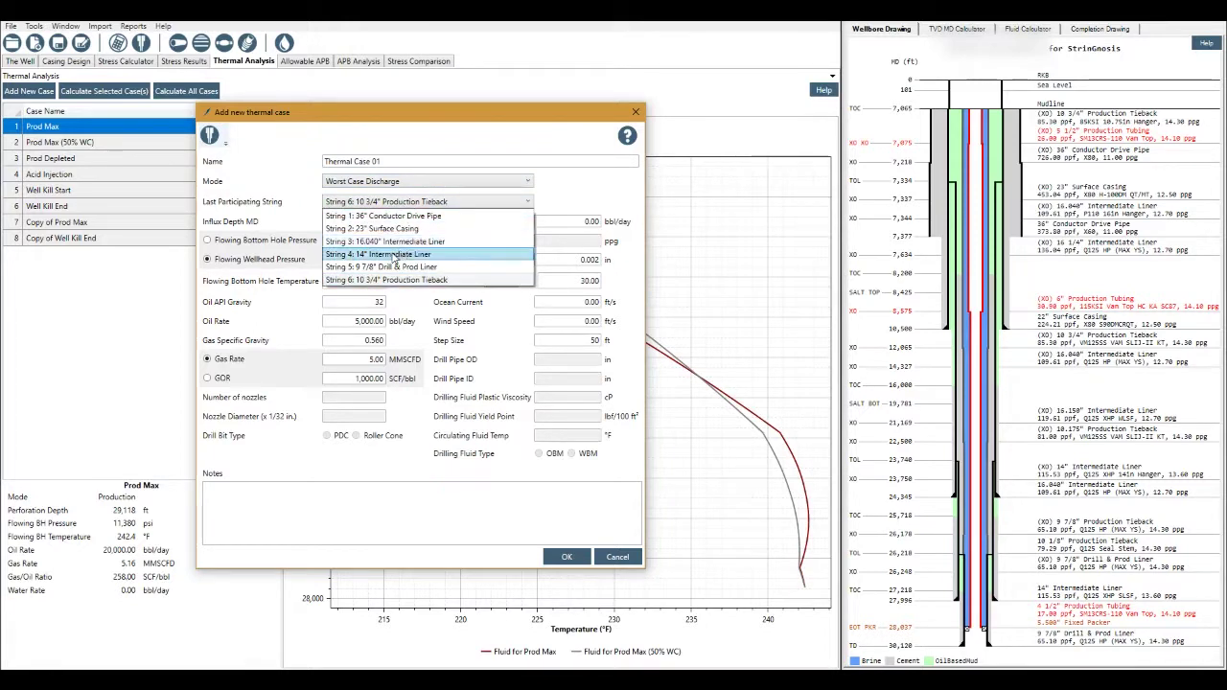
pyautogui.click(429, 253)
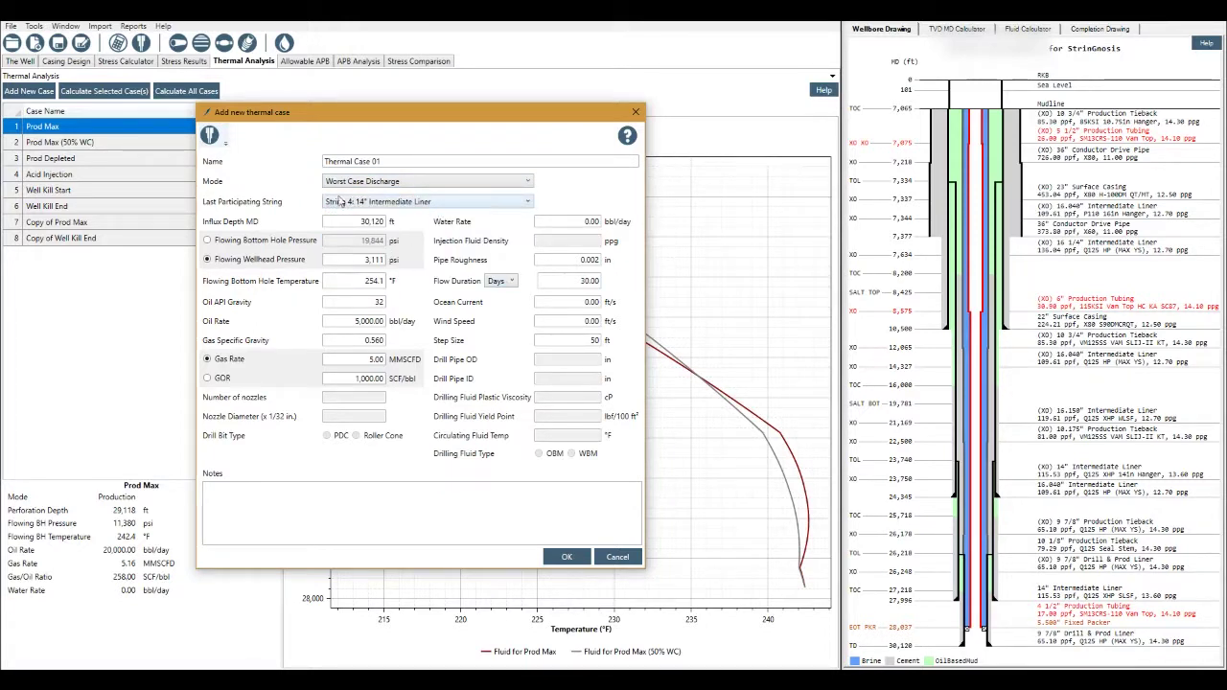
pyautogui.click(339, 199)
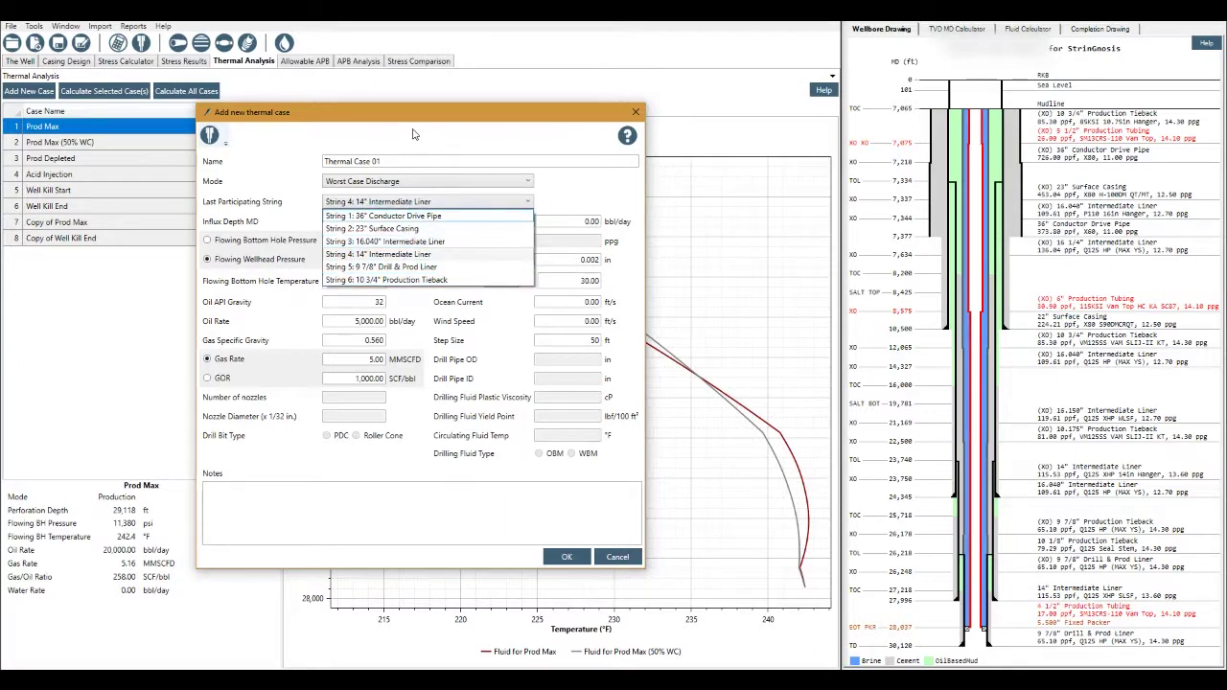
pyautogui.click(556, 150)
pyautogui.moveTo(494, 113); pyautogui.dragTo(607, 103)
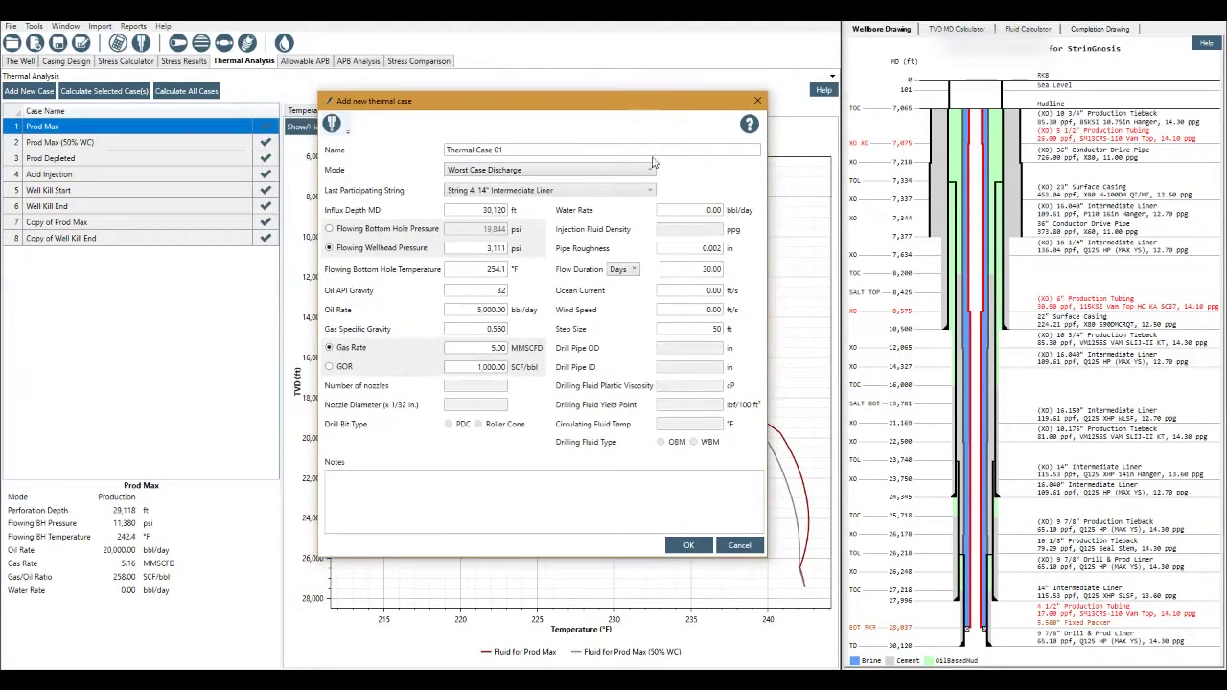
pyautogui.click(688, 545)
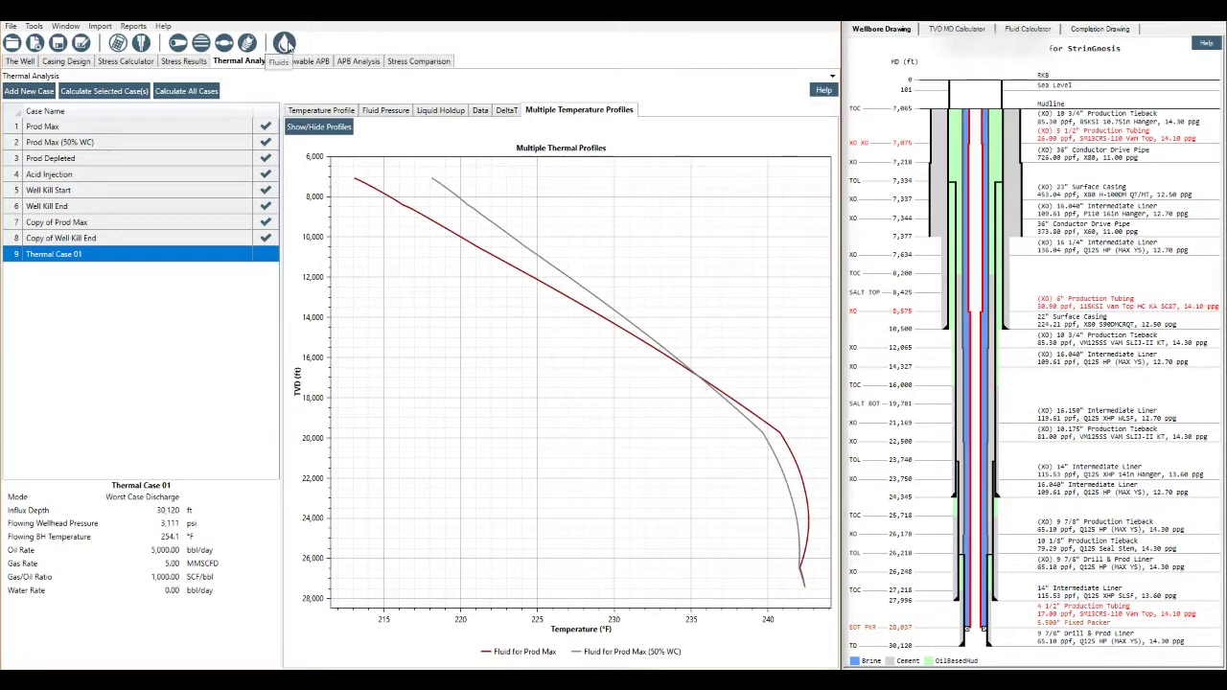
# Review the fluid properties in the Materials library for brines, gels, oil-based muds and water-based muds
pyautogui.click(285, 43)
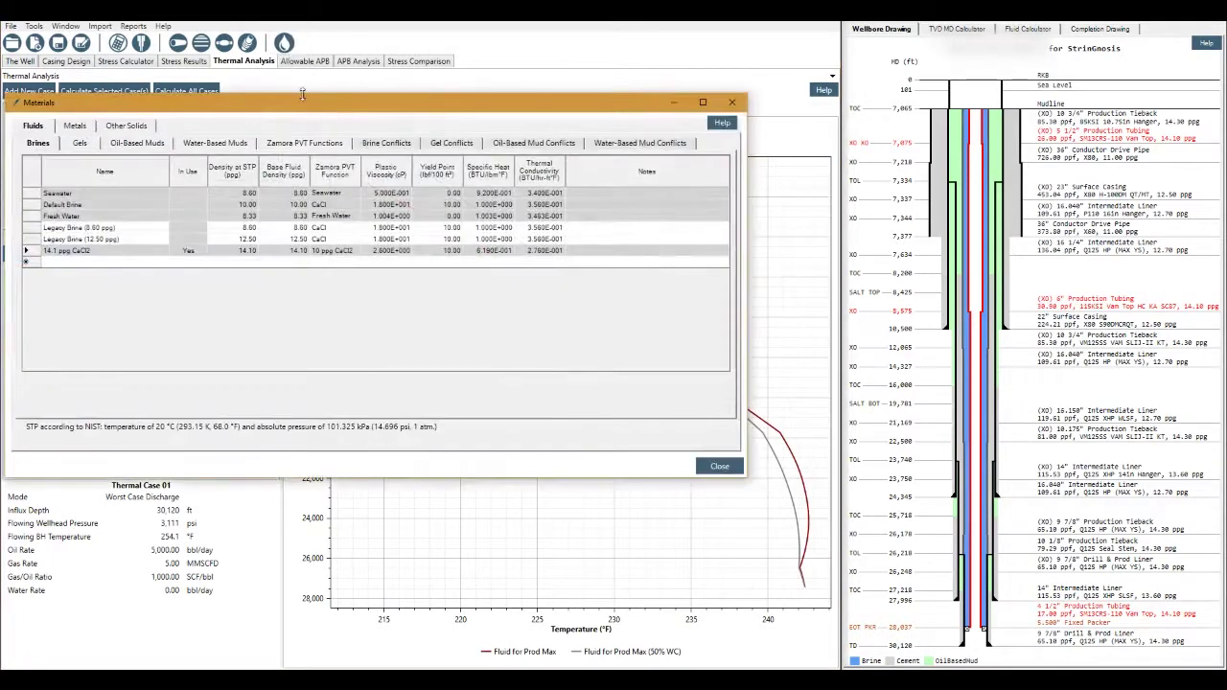
pyautogui.moveTo(283, 106); pyautogui.dragTo(369, 156)
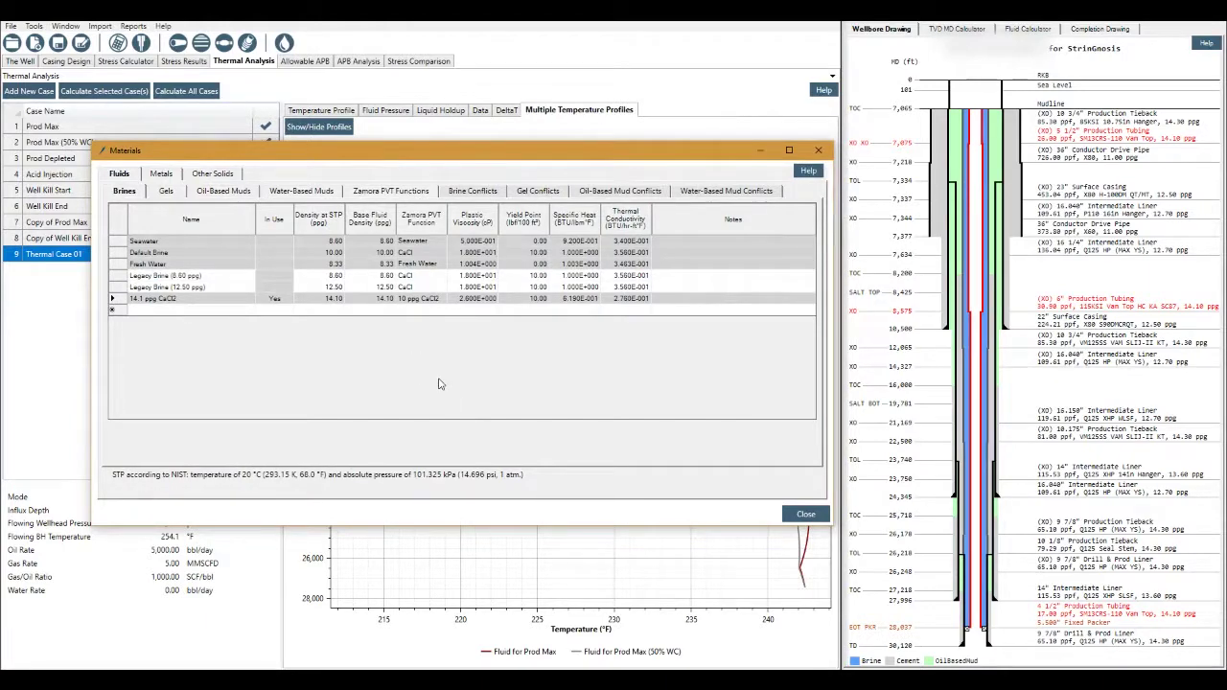
pyautogui.moveTo(217, 144); pyautogui.dragTo(204, 182)
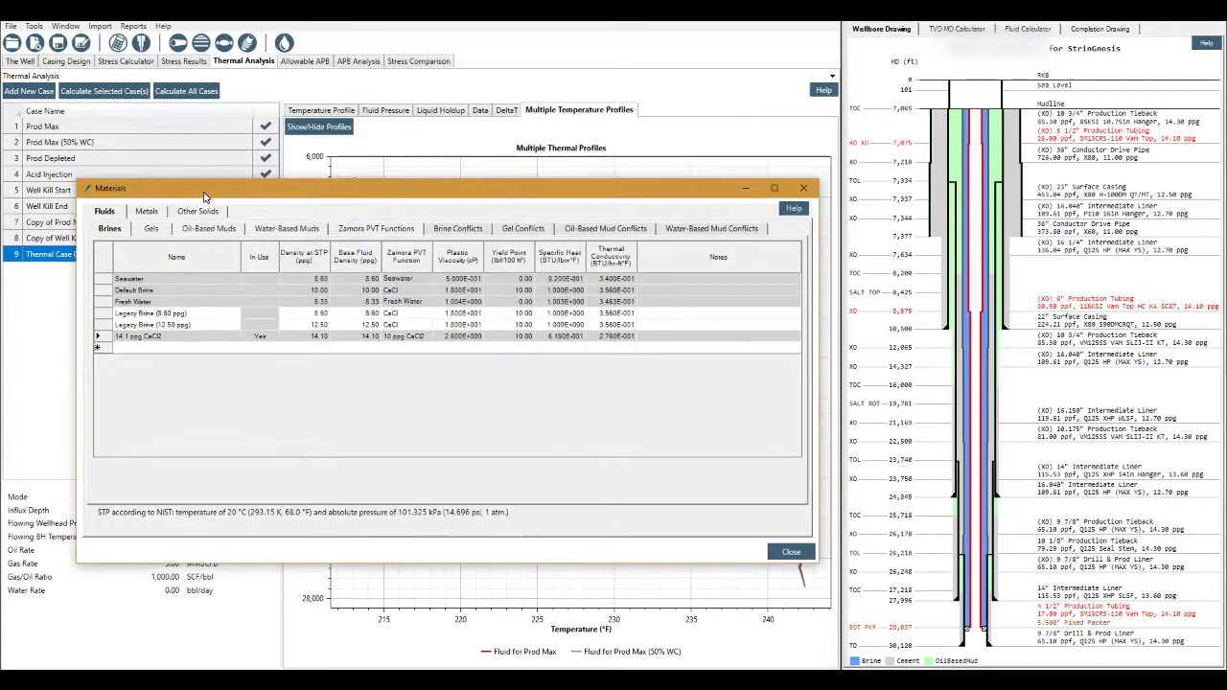
pyautogui.click(163, 232)
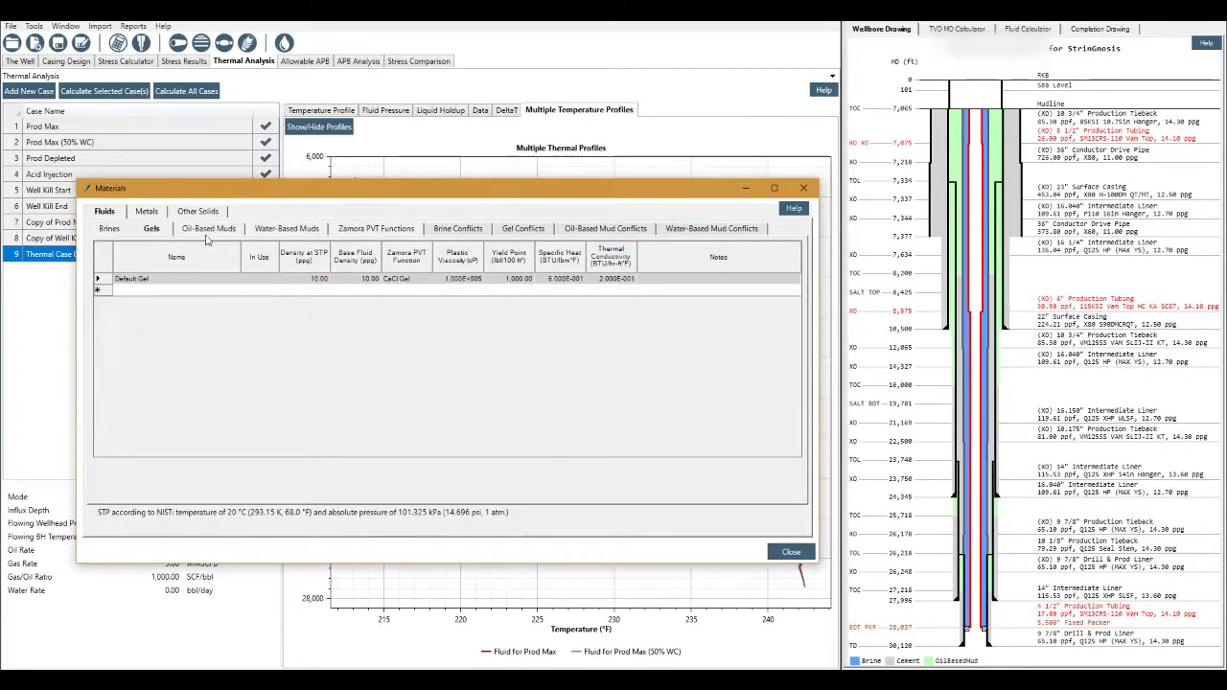
pyautogui.click(115, 233)
pyautogui.click(161, 236)
pyautogui.click(210, 234)
pyautogui.click(278, 232)
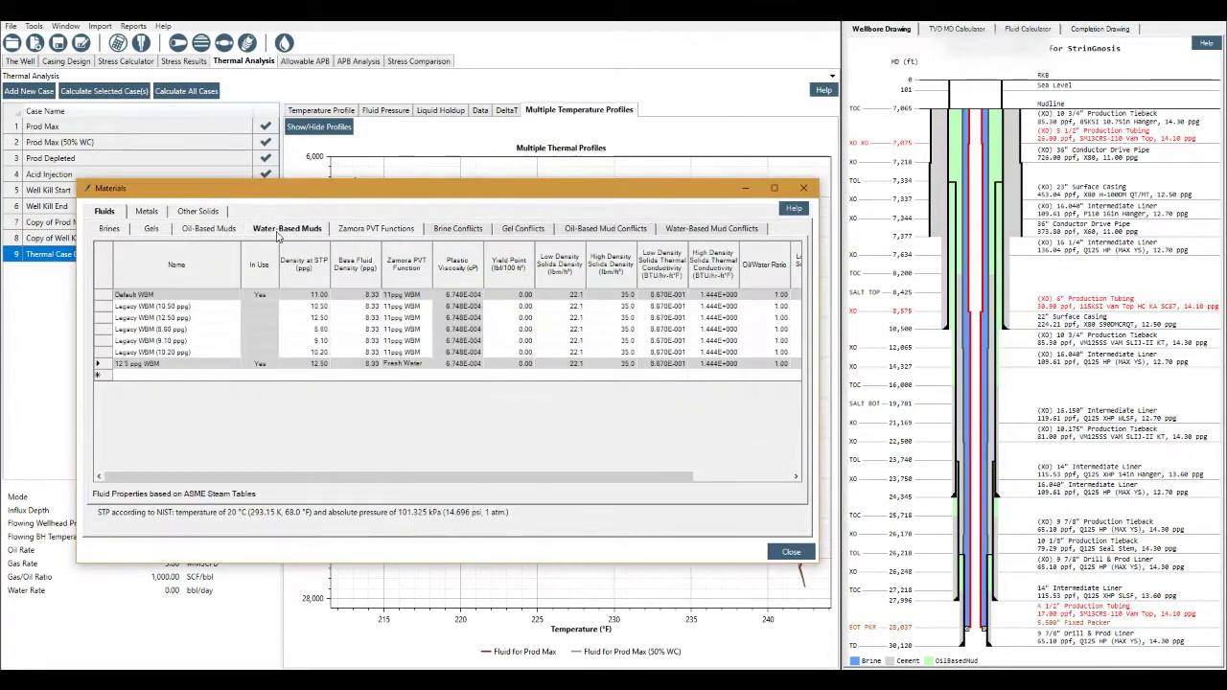
pyautogui.click(205, 235)
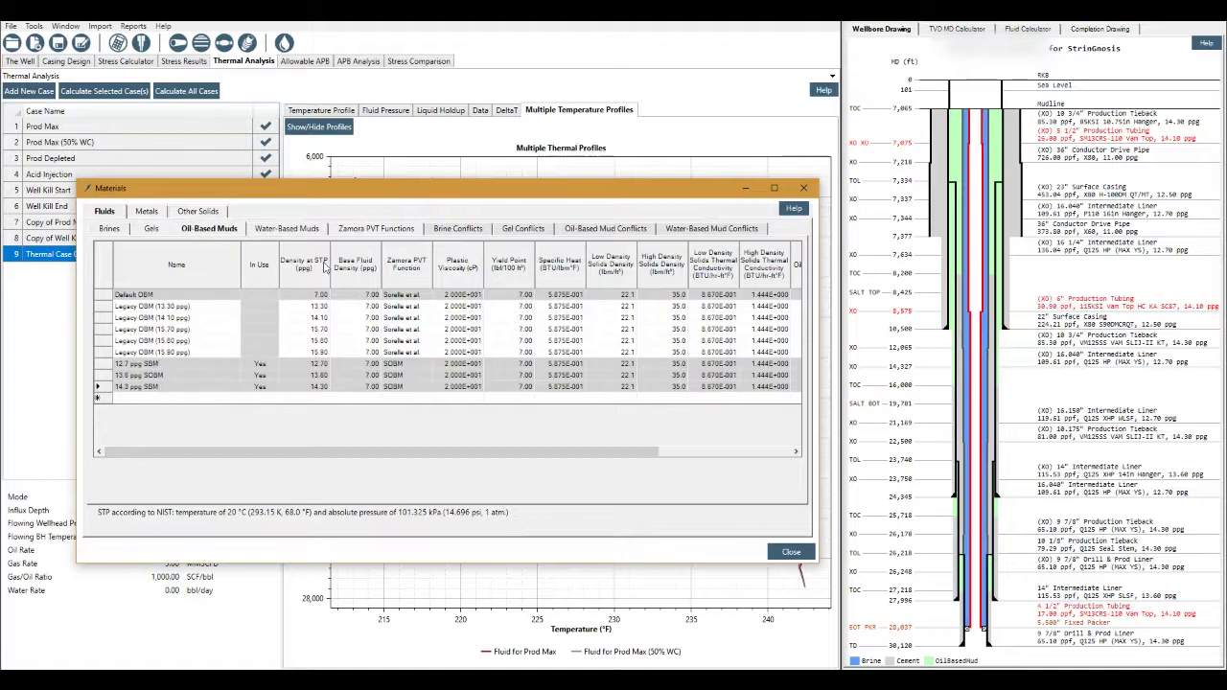
# View the Zamora PVT functions for fluids, and add an oil-based mud named "hjhjdfg" to the Materials library, checking its default properties
pyautogui.click(374, 230)
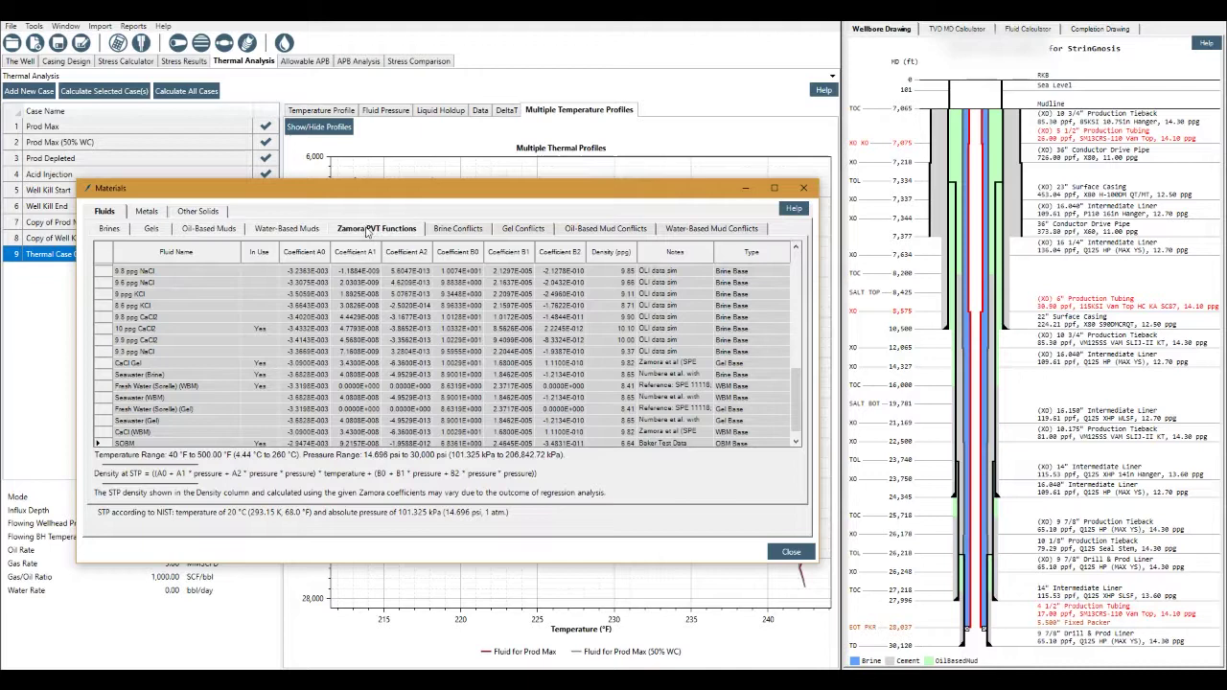
pyautogui.click(219, 230)
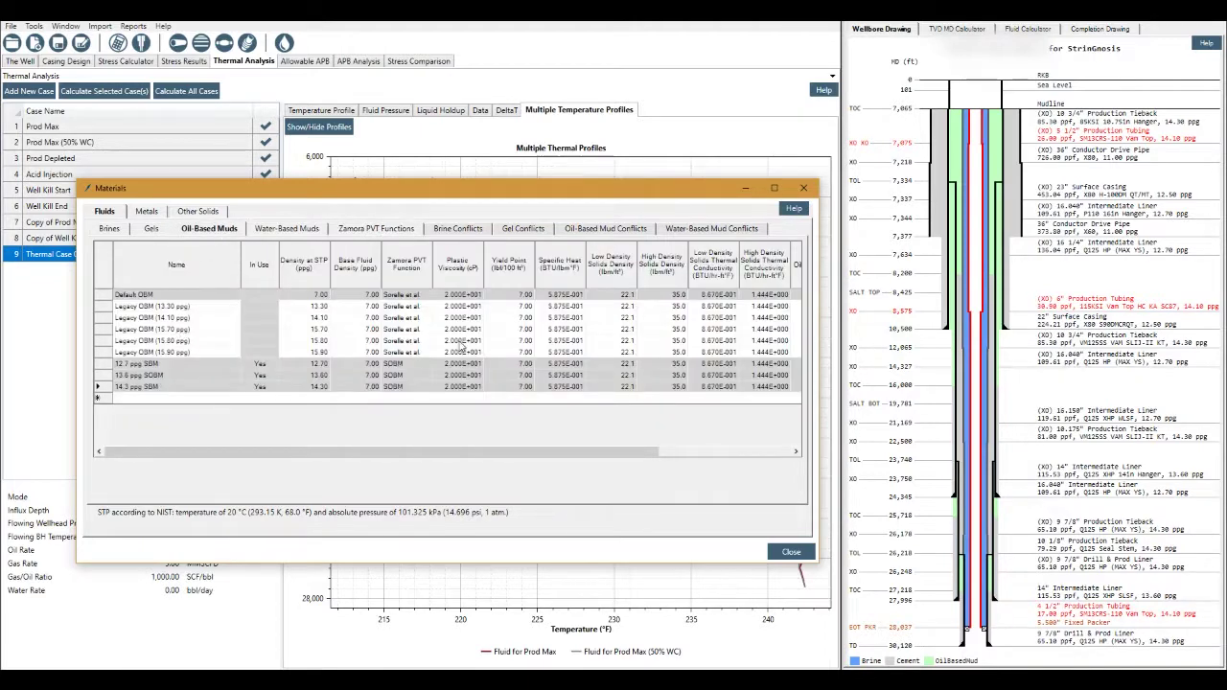
pyautogui.click(126, 400)
pyautogui.write('hjhjdfg')
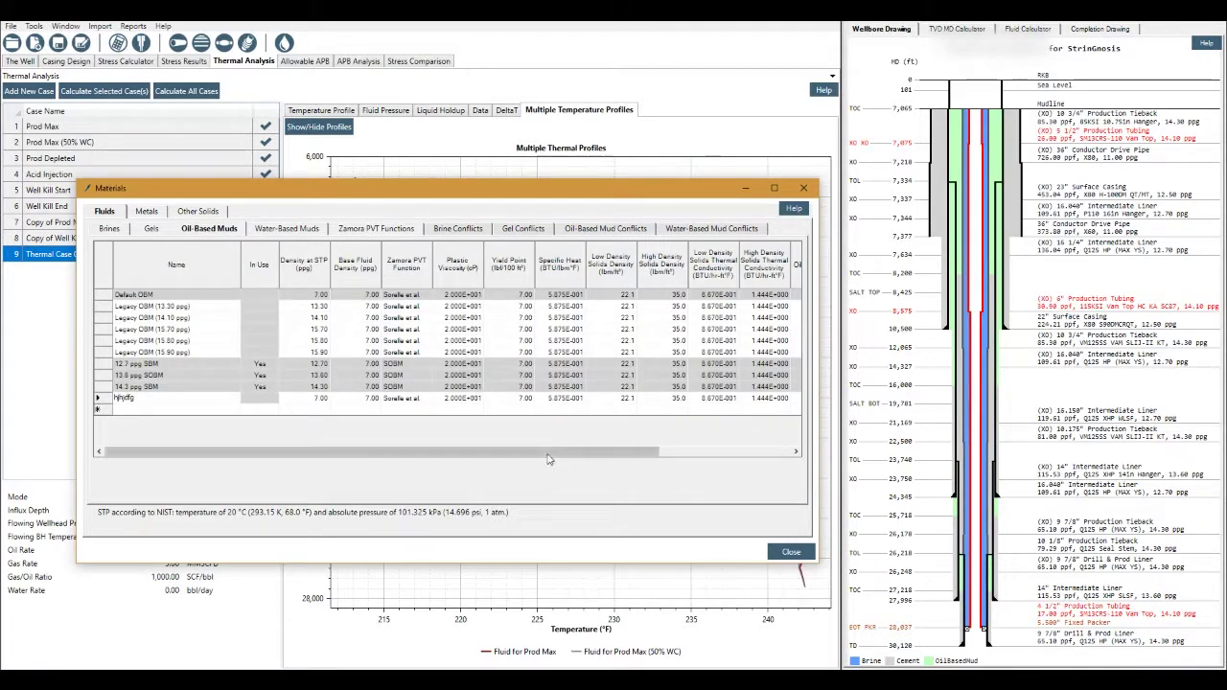
pyautogui.moveTo(580, 454); pyautogui.dragTo(642, 454)
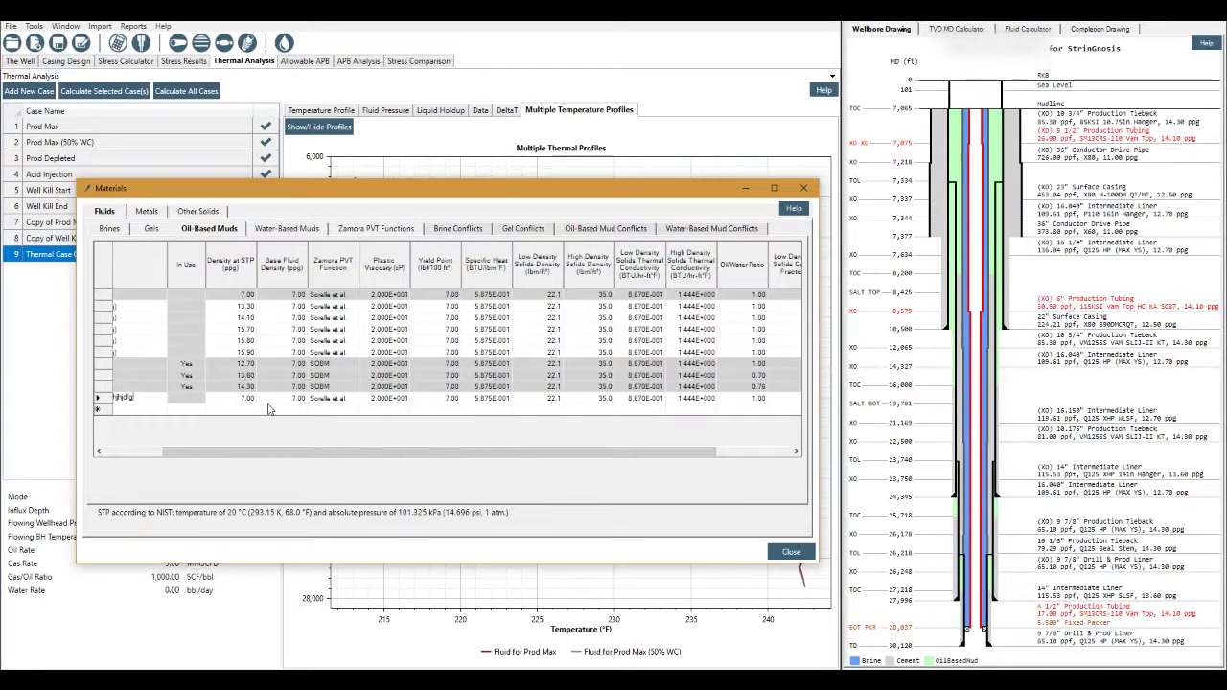
pyautogui.moveTo(673, 452); pyautogui.dragTo(748, 452)
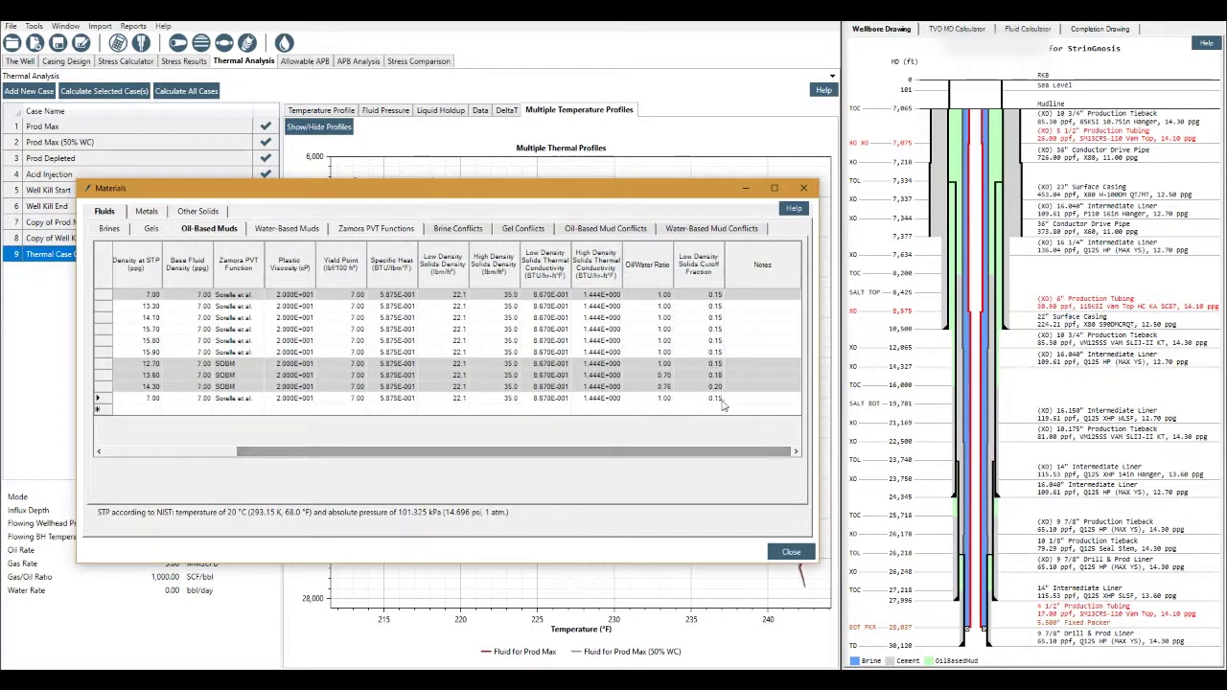
pyautogui.moveTo(516, 451); pyautogui.dragTo(382, 451)
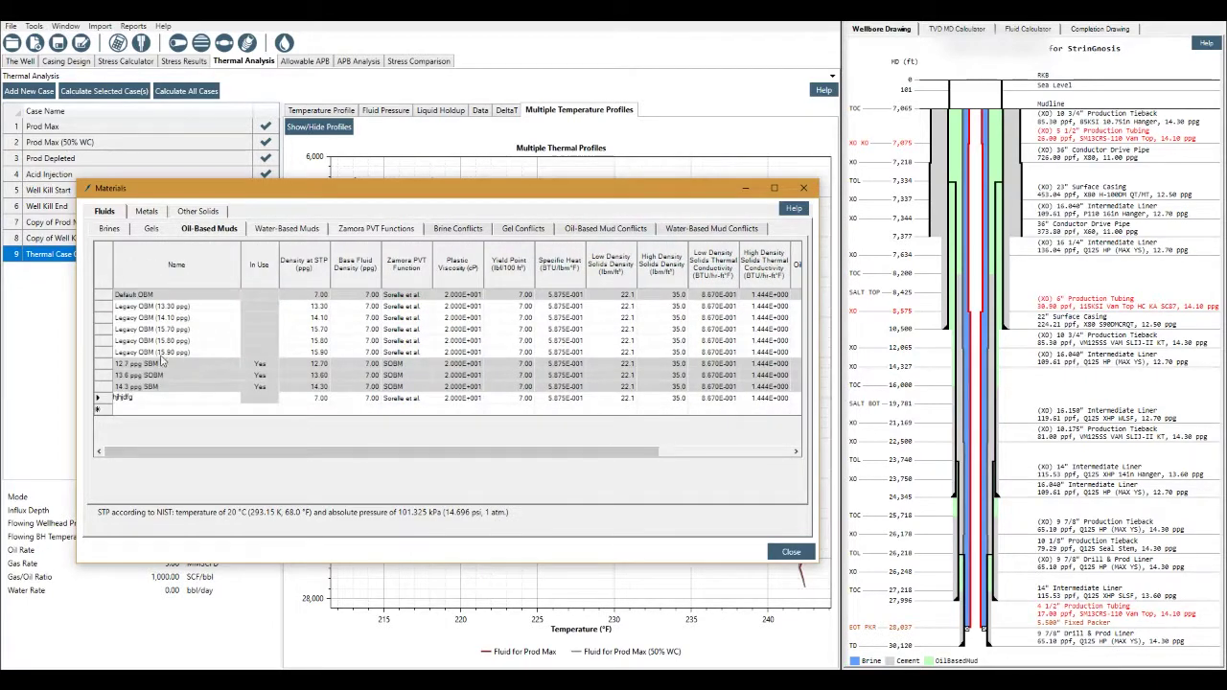